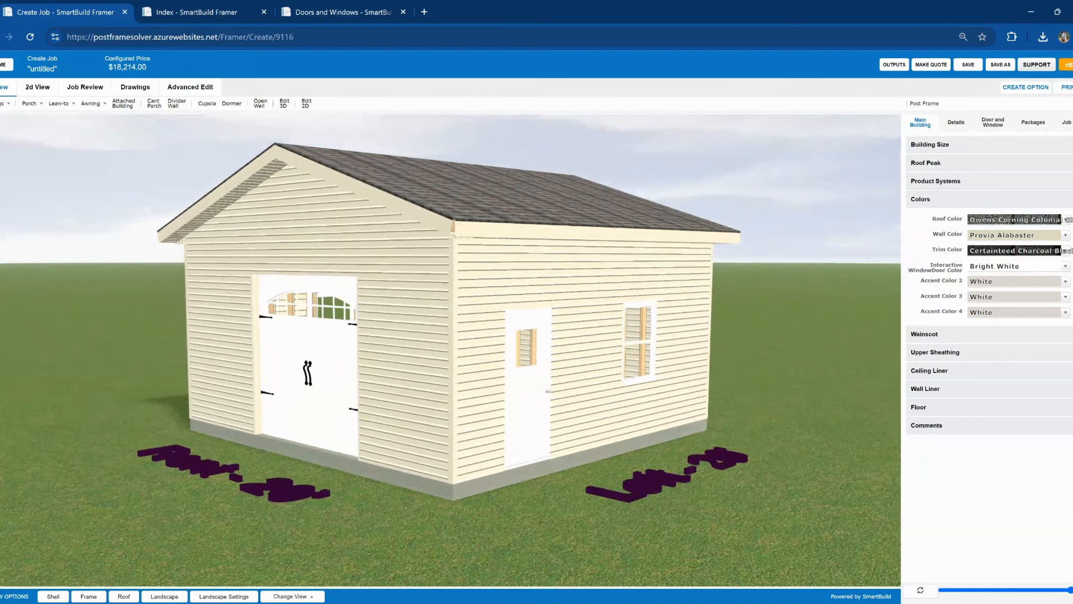
Step: Set the building's Interactive WindowDoor Color to Basil
left_click(1066, 266)
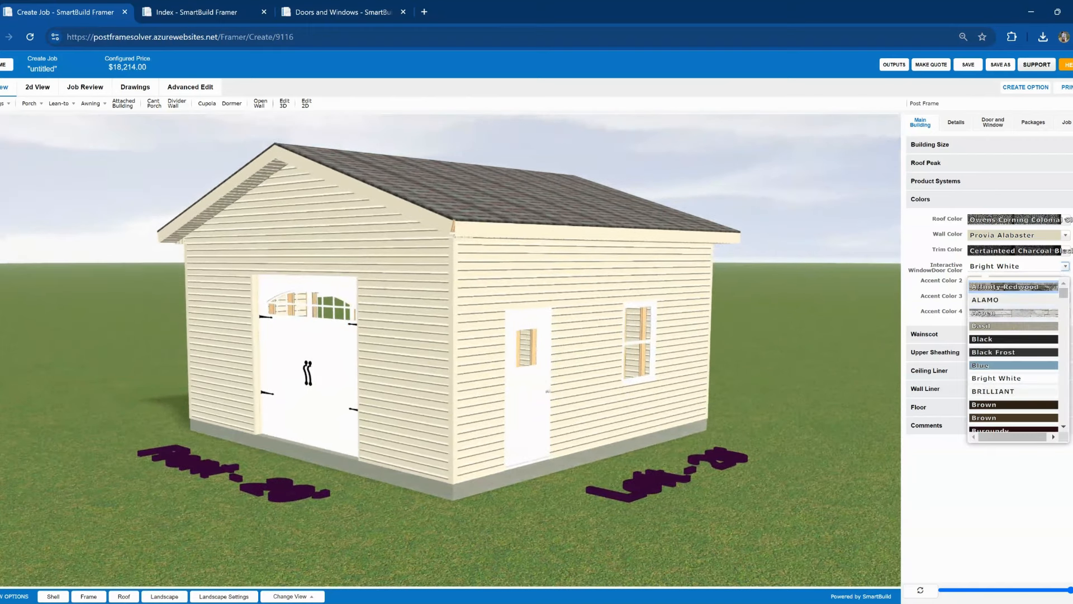
left_click(1001, 326)
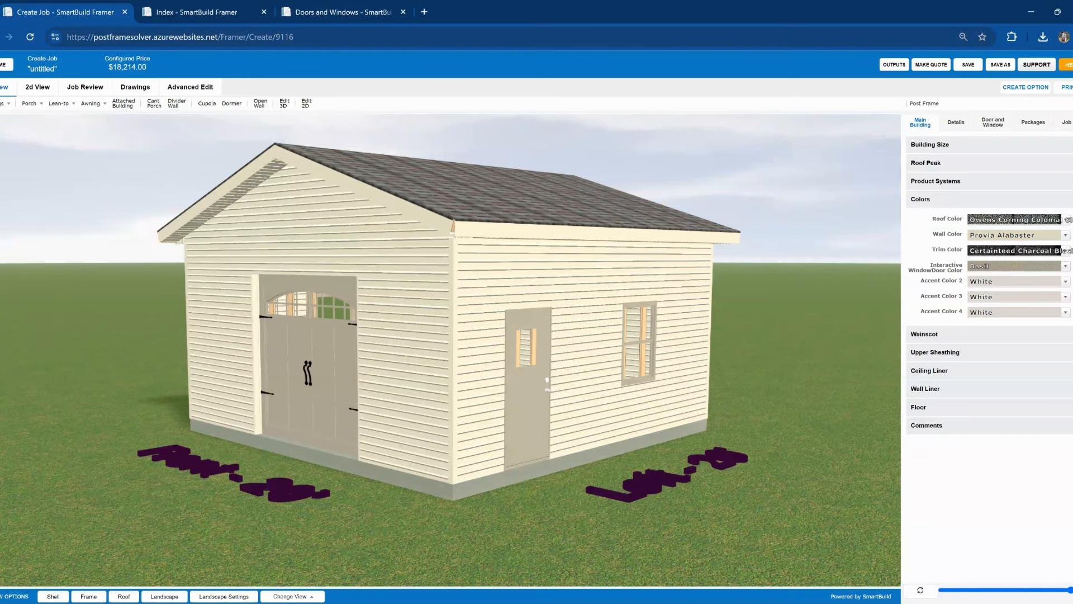
Step: Open the Post Frame framing rule and bring up its Interactive WindowDoor Color prompt for editing
key("ctrl+Tab")
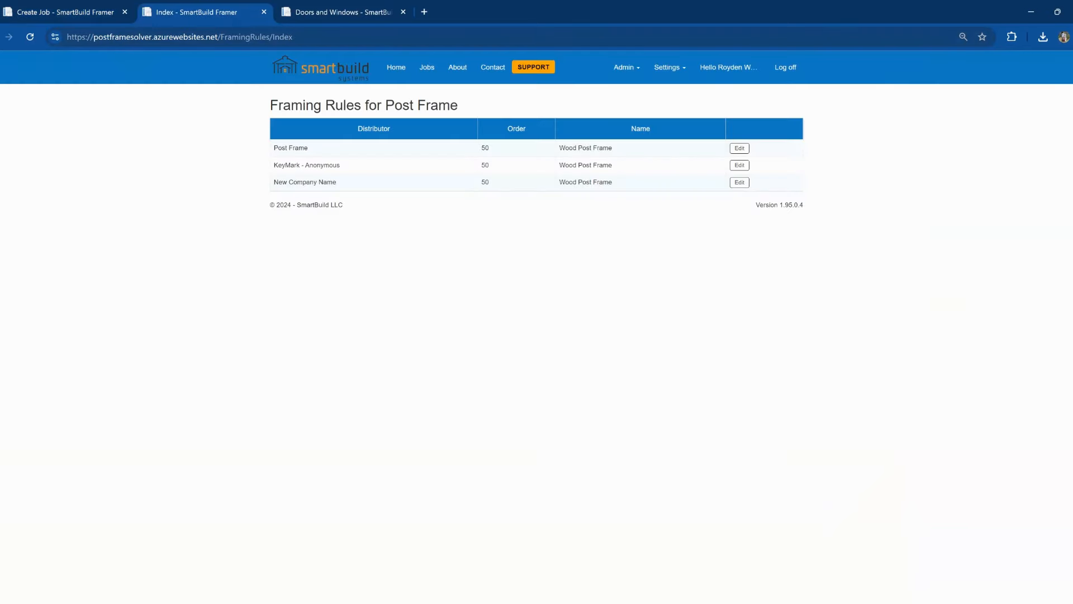
left_click(740, 148)
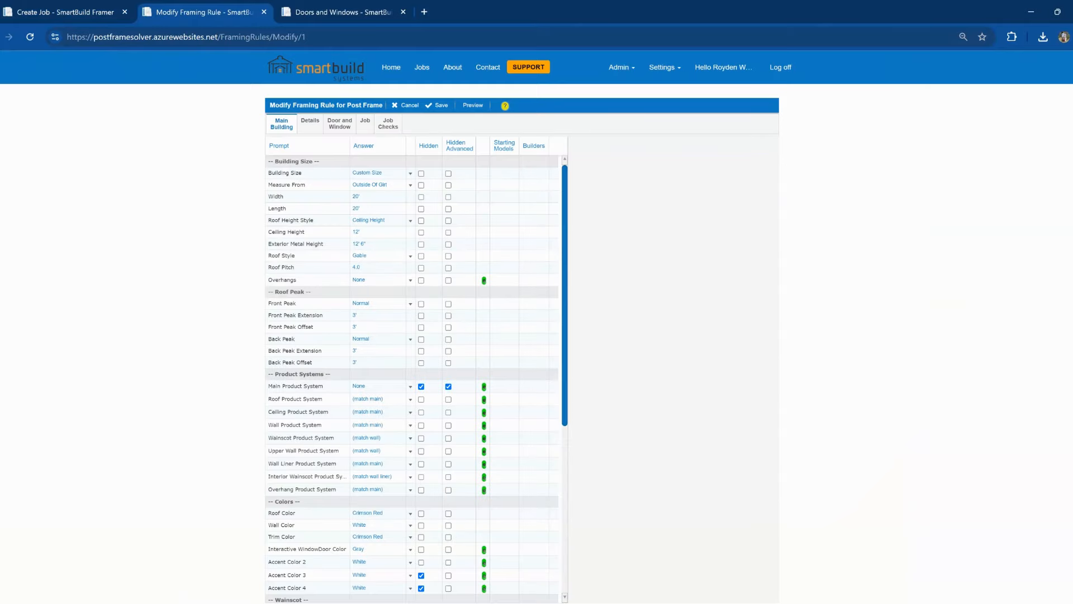
scroll(412, 377, "down", 1)
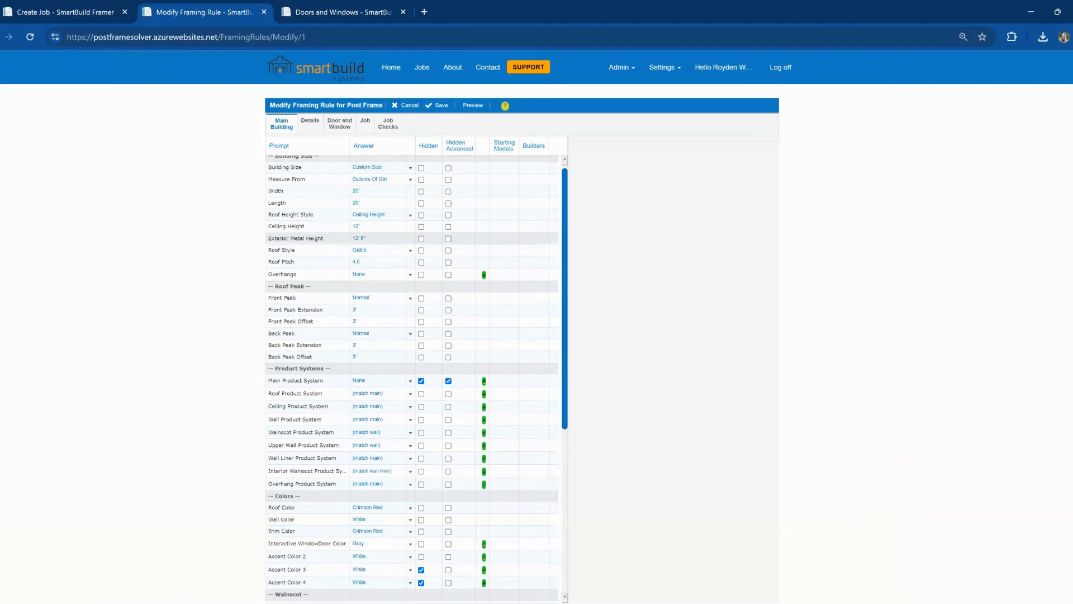
scroll(412, 364, "down", 2)
scroll(412, 378, "down", 5)
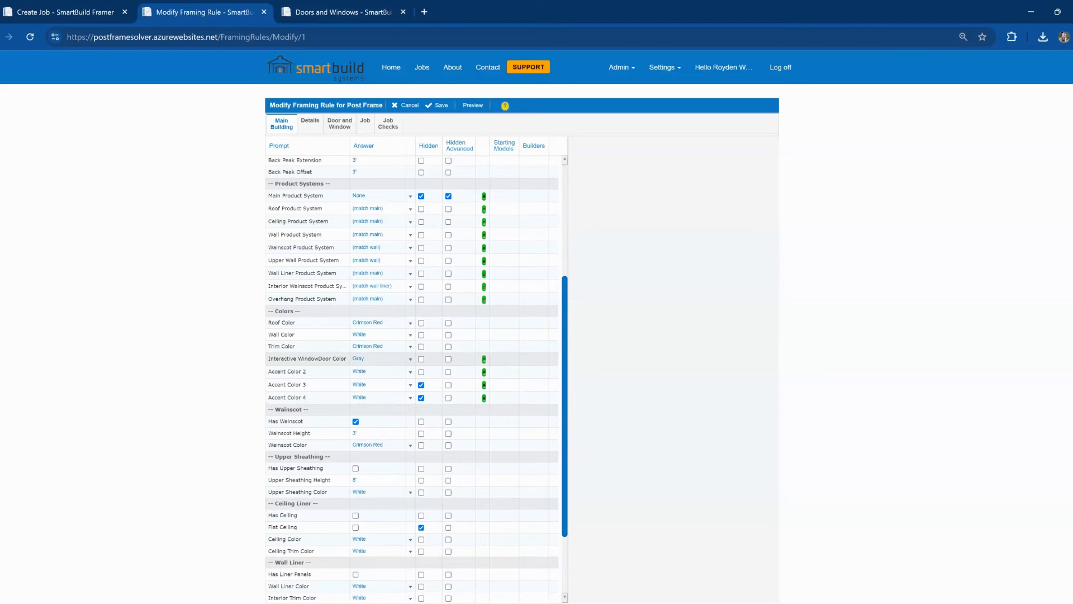
left_click(307, 358)
key("shift+Tab")
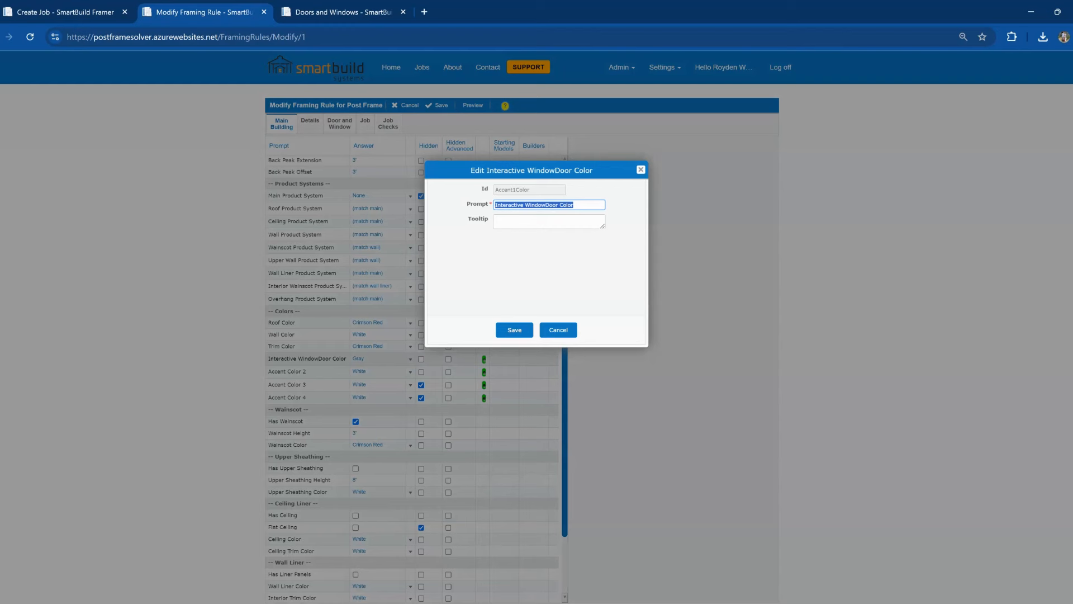
Step: Try editing the Interactive WindowDoor Color prompt wording, discard that edit, and save the framing rule
key("Home")
key("ctrl+shift+Right")
key("Delete")
key("ctrl+a")
left_click(559, 330)
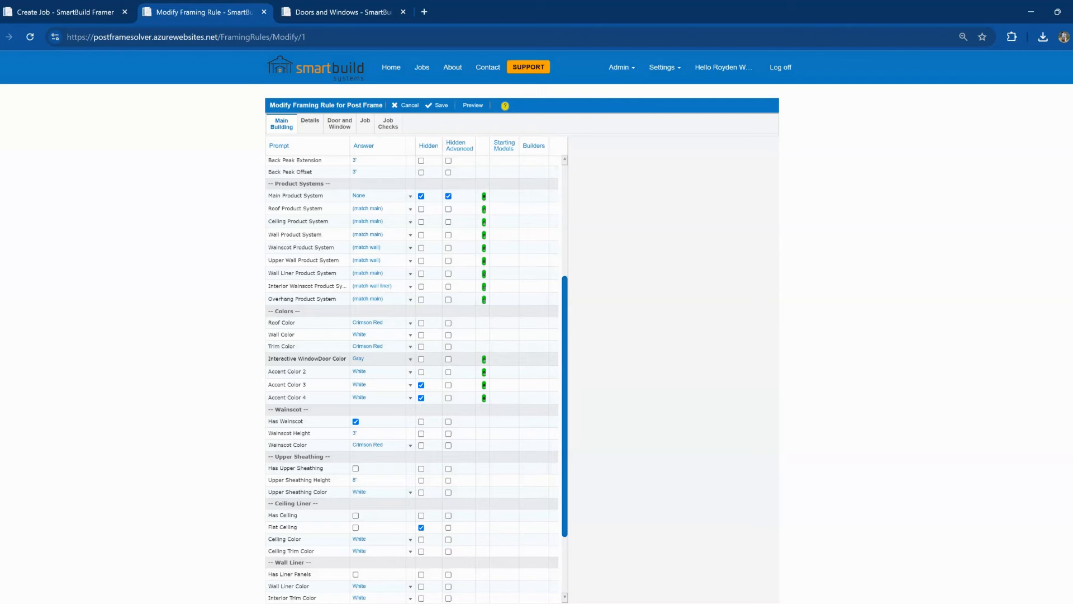
left_click(437, 105)
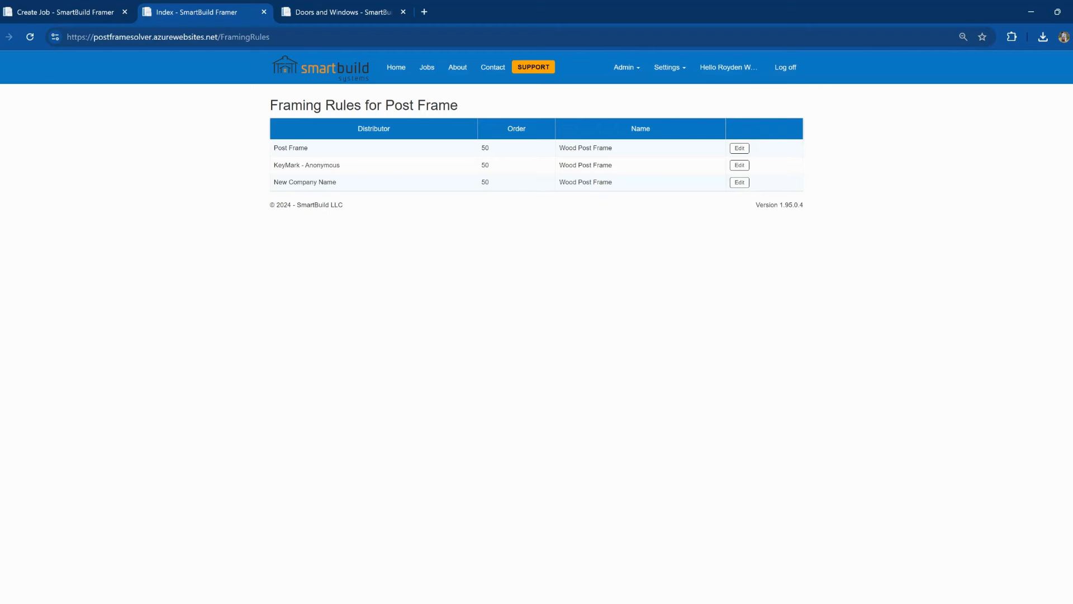
Step: Return to the job, try Blue as the Interactive WindowDoor Color, and set it back to Basil
key("ctrl+shift+Tab")
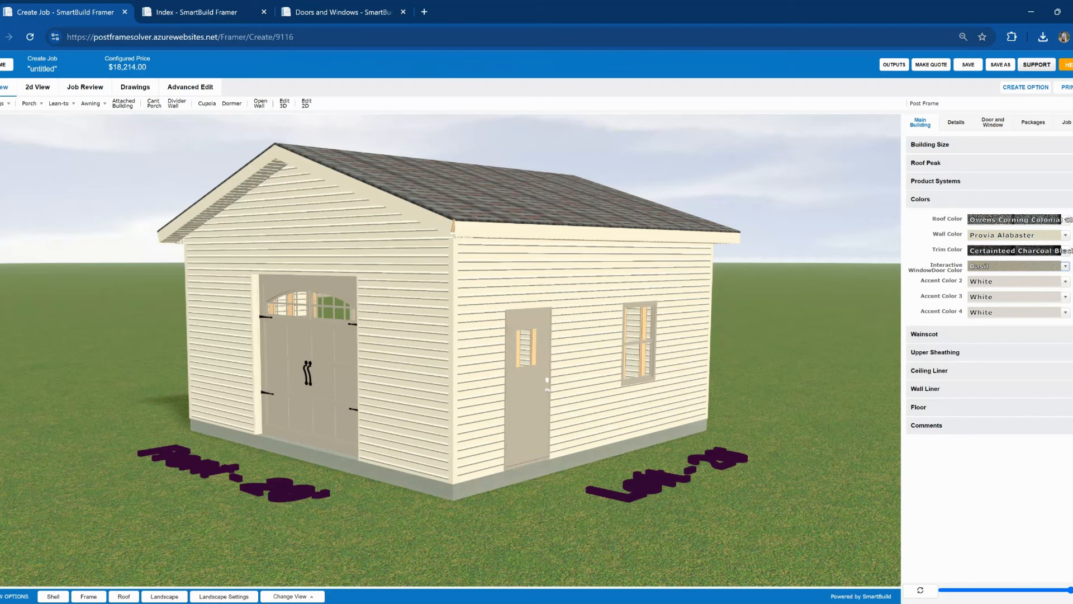
left_click(1066, 266)
left_click(1014, 365)
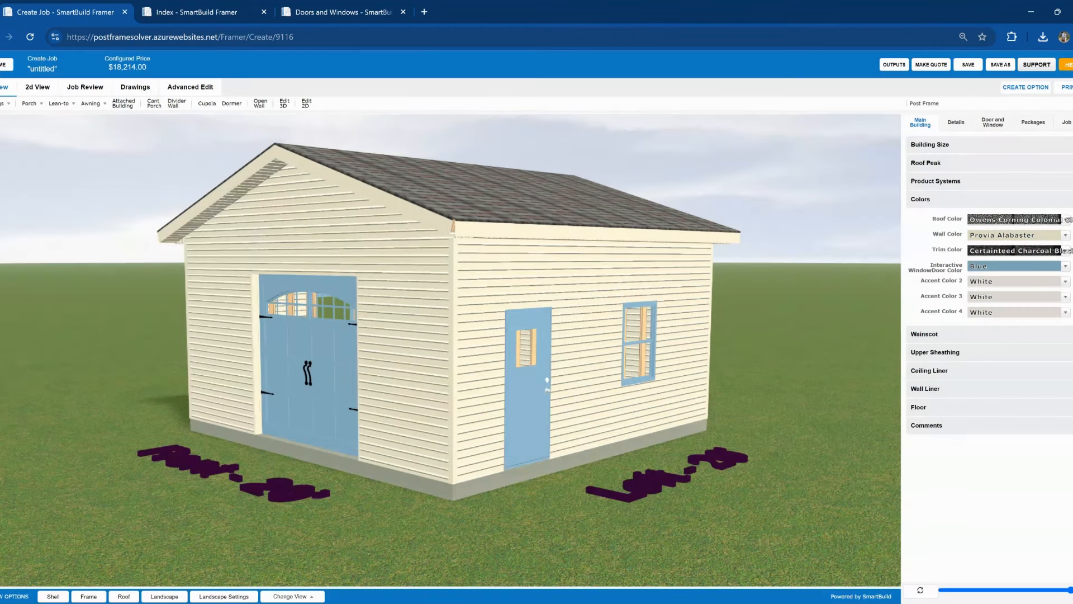
left_click(1066, 266)
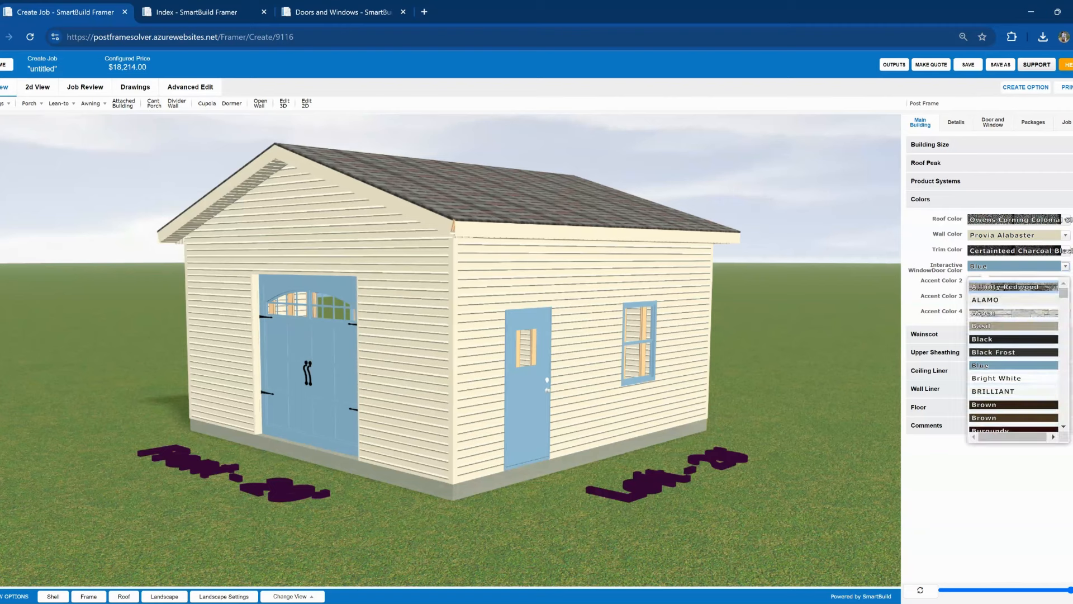
left_click(1013, 326)
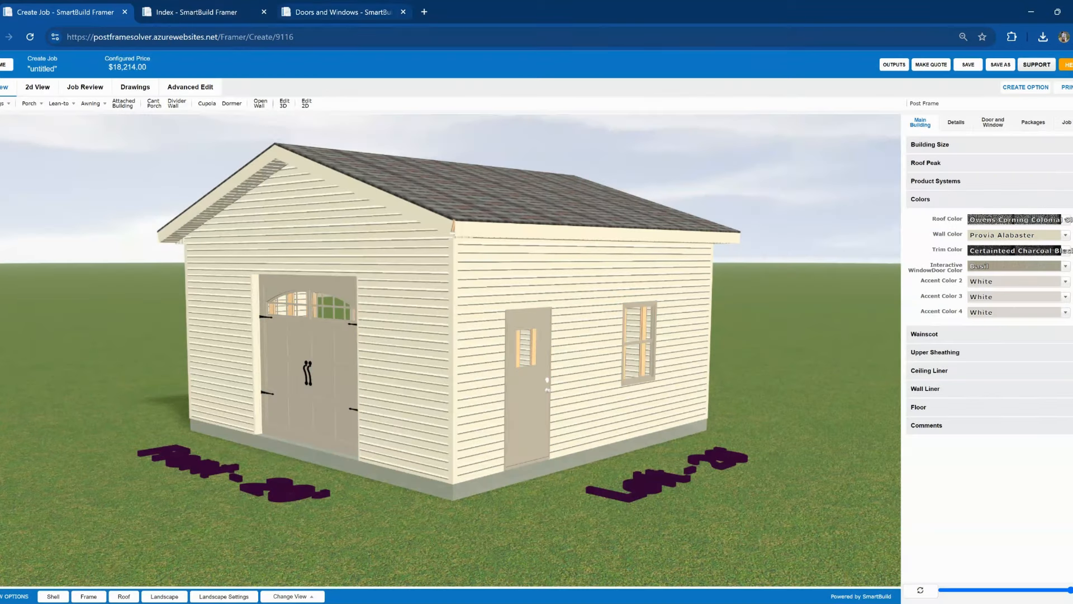
Step: Open the 1' 6"w x 1' 6"h KEY Window for editing from the Doors and Windows list
left_click(346, 12)
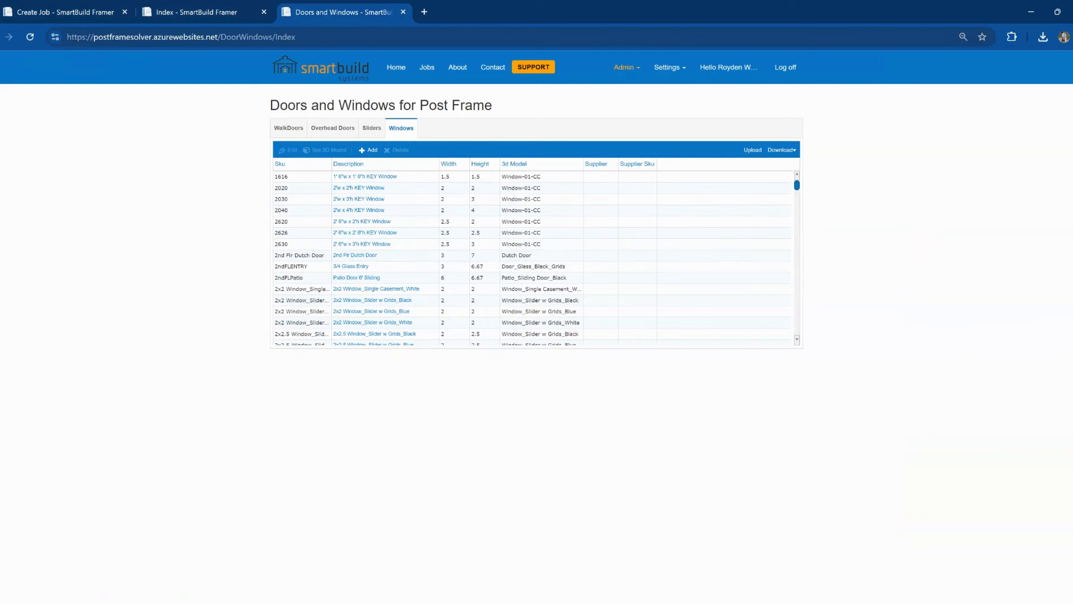
left_click(668, 67)
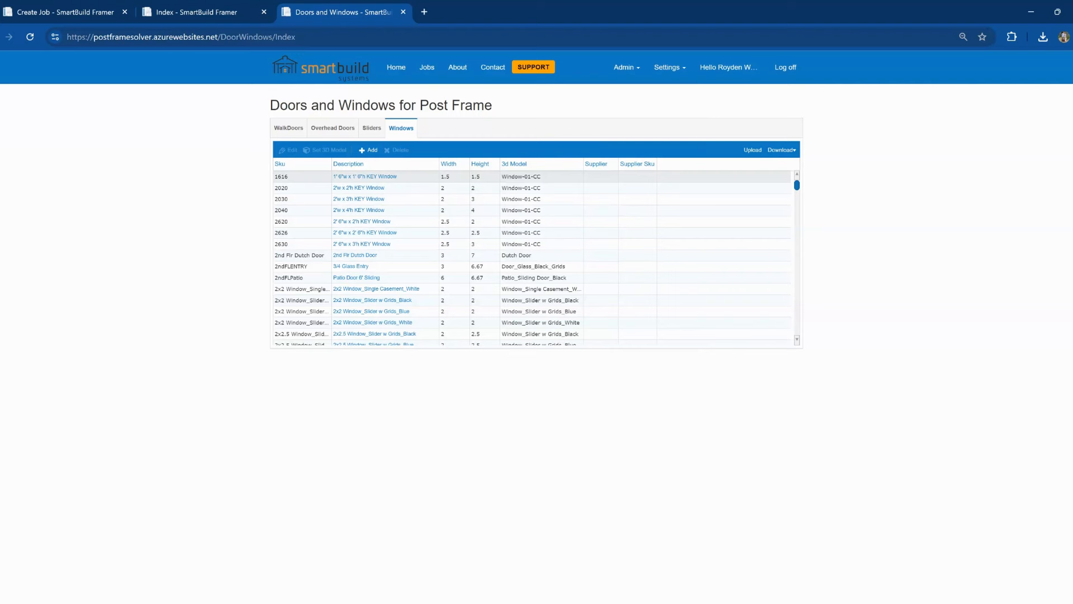
left_click(365, 177)
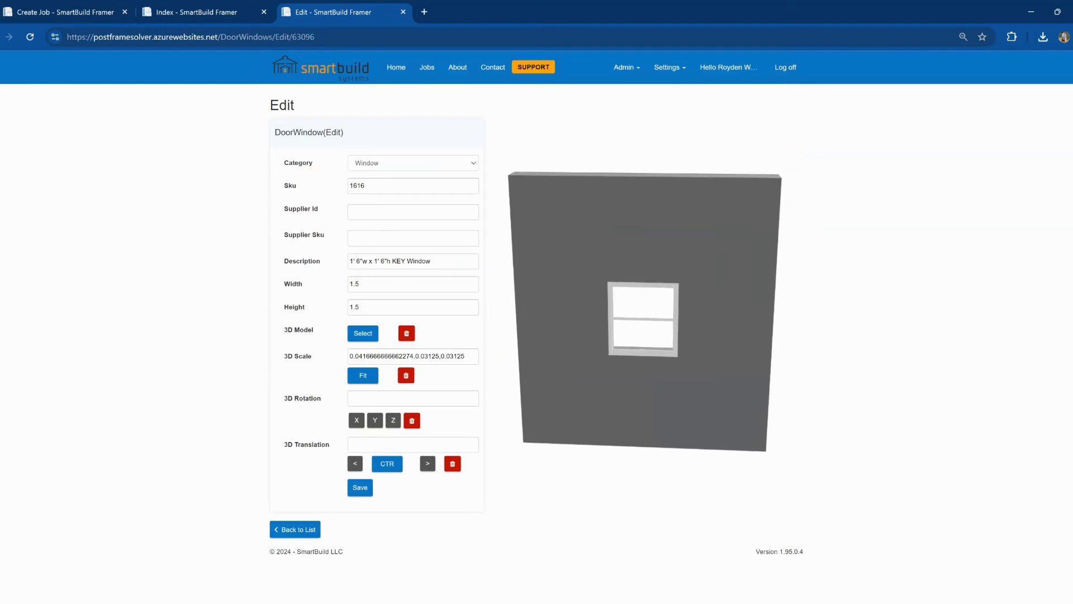
Step: Search the window's 3D model library for CC, examine the color-coded models, and close the library without assigning one
left_click(362, 333)
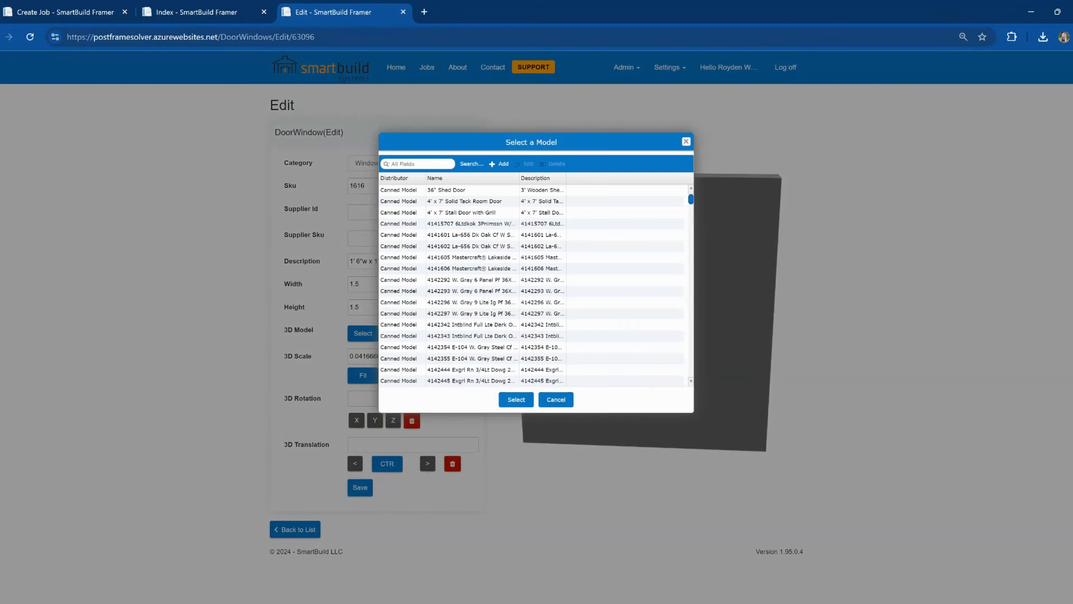
type("cc")
key("Return")
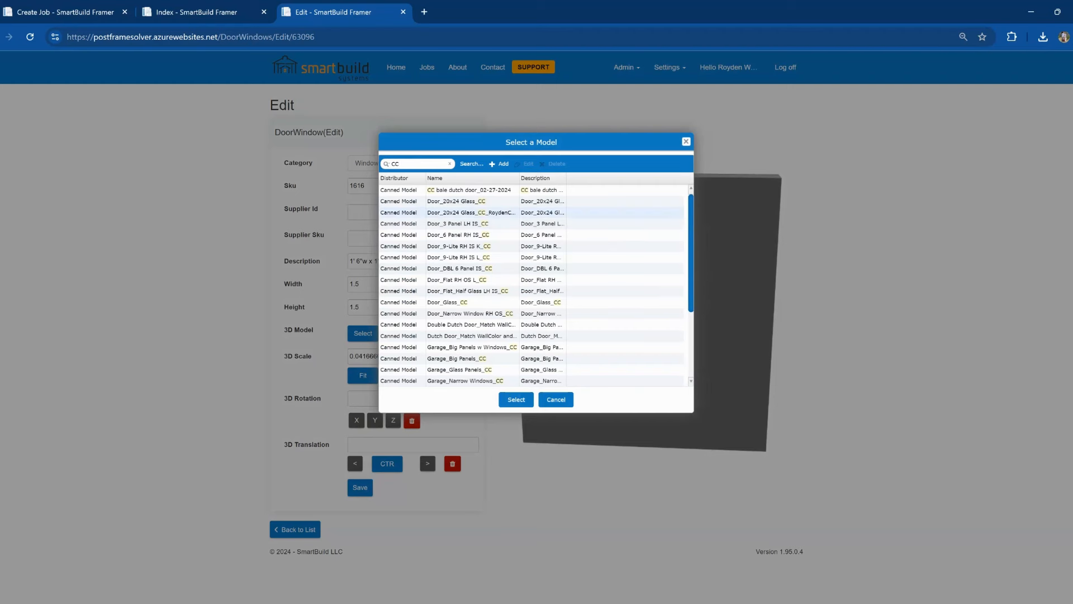
left_click(471, 213)
left_click(471, 234)
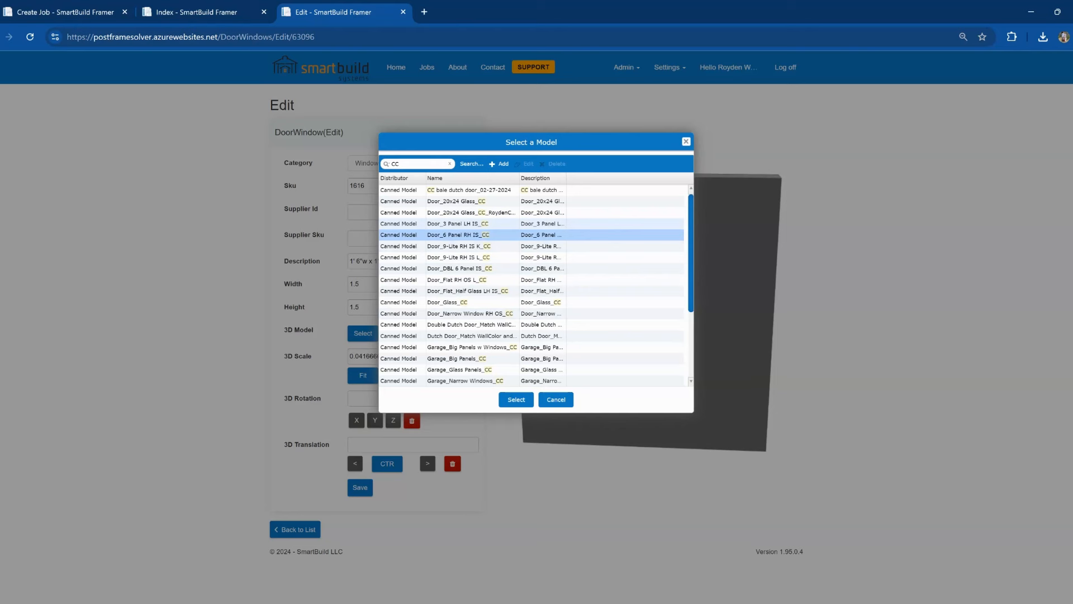
left_click_drag(520, 178, 555, 178)
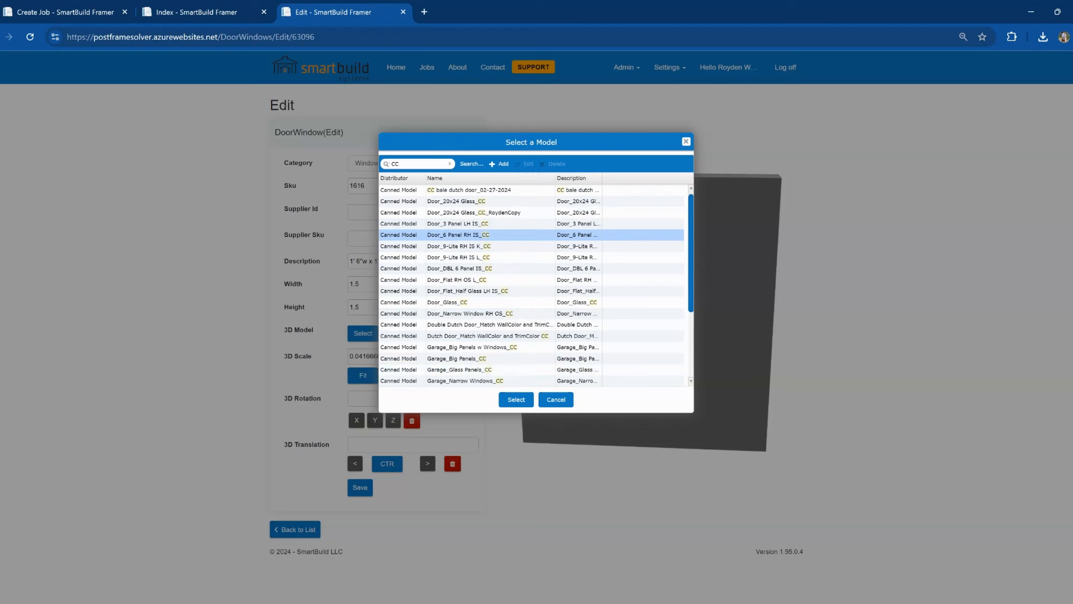
scroll(486, 311, "down", 3)
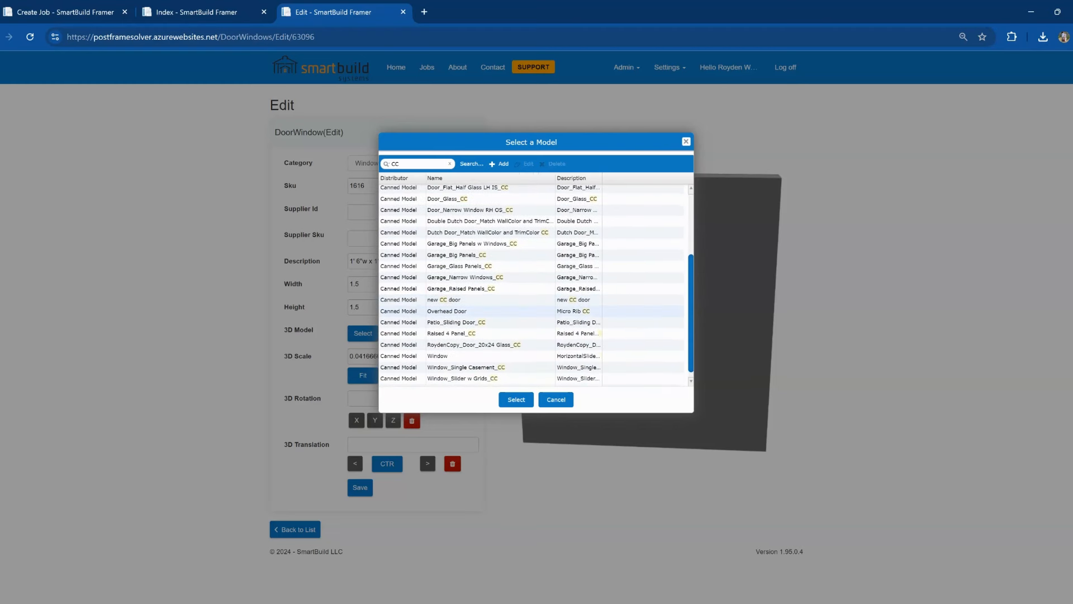
left_click(65, 12)
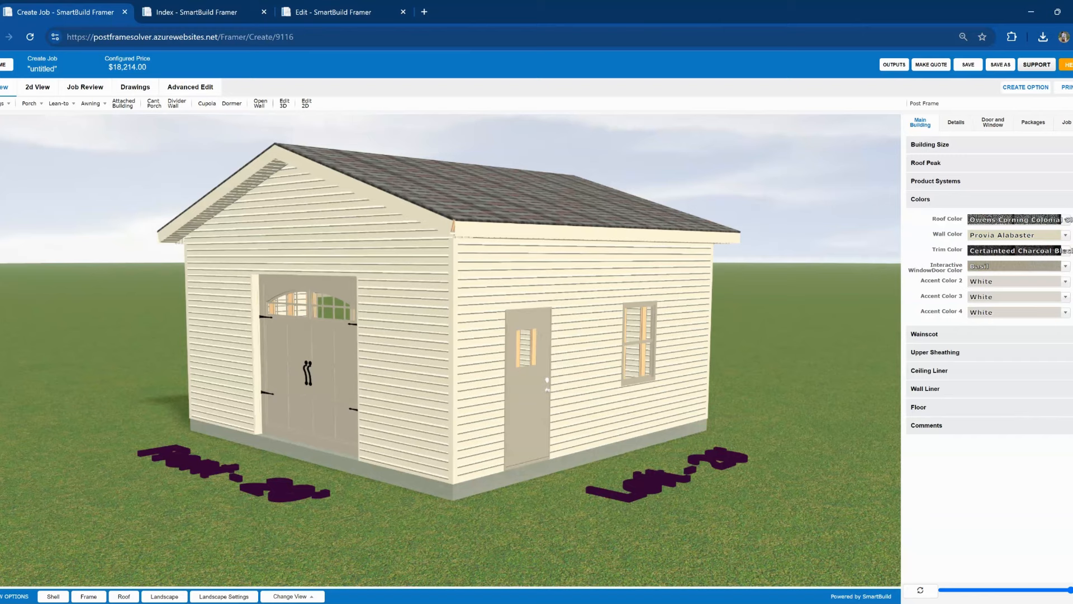
left_click(333, 11)
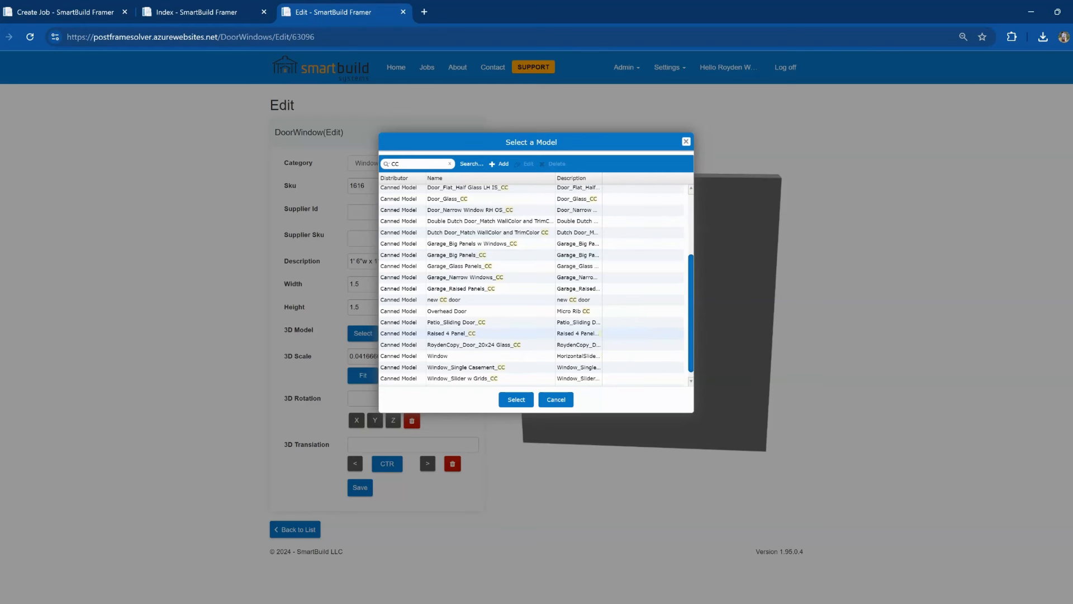
left_click(556, 399)
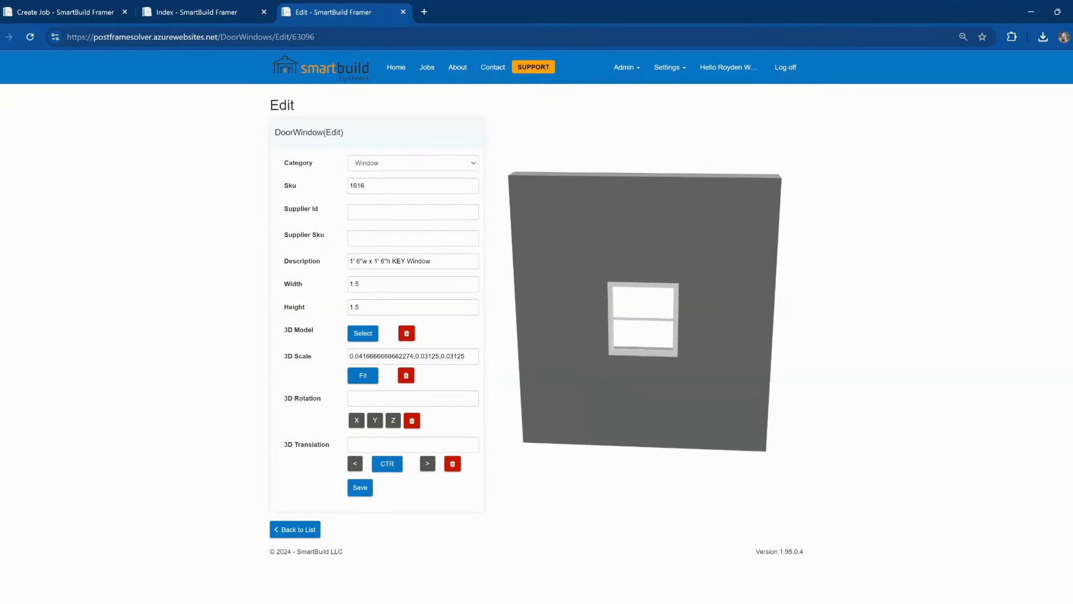
Step: Search the 3D model library for cc again and try assigning a model from the results to the window
left_click(362, 333)
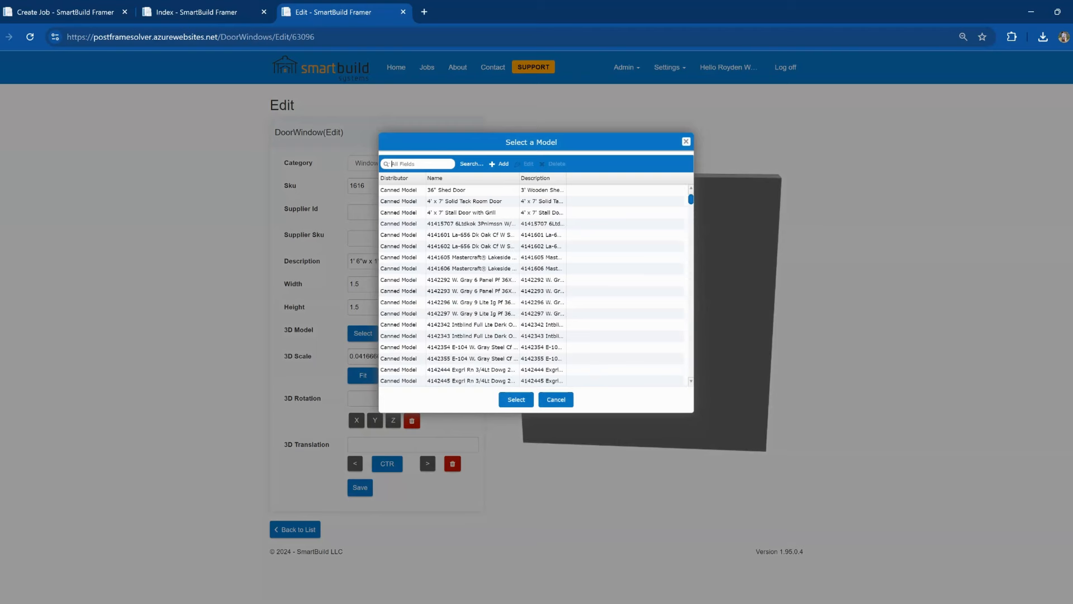
type("cc")
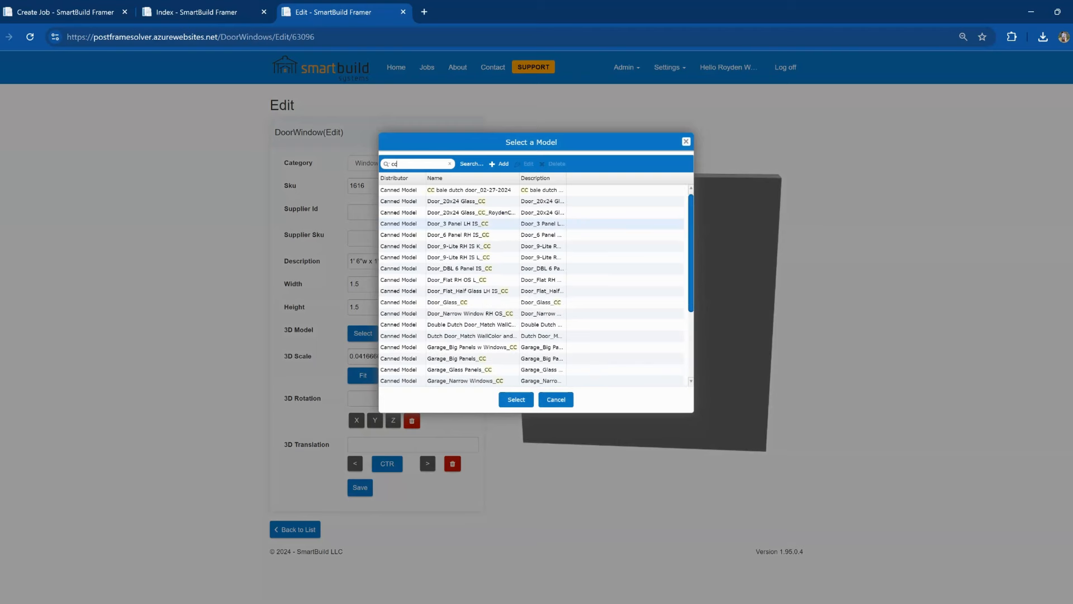
left_click(454, 224)
scroll(531, 286, "down", 3)
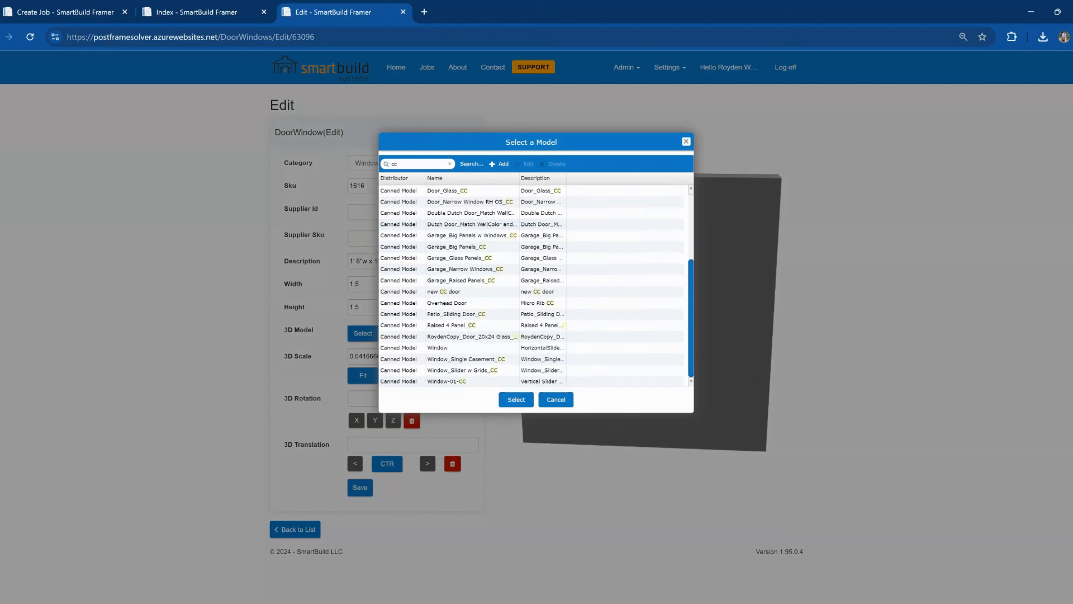
left_click_drag(566, 178, 639, 178)
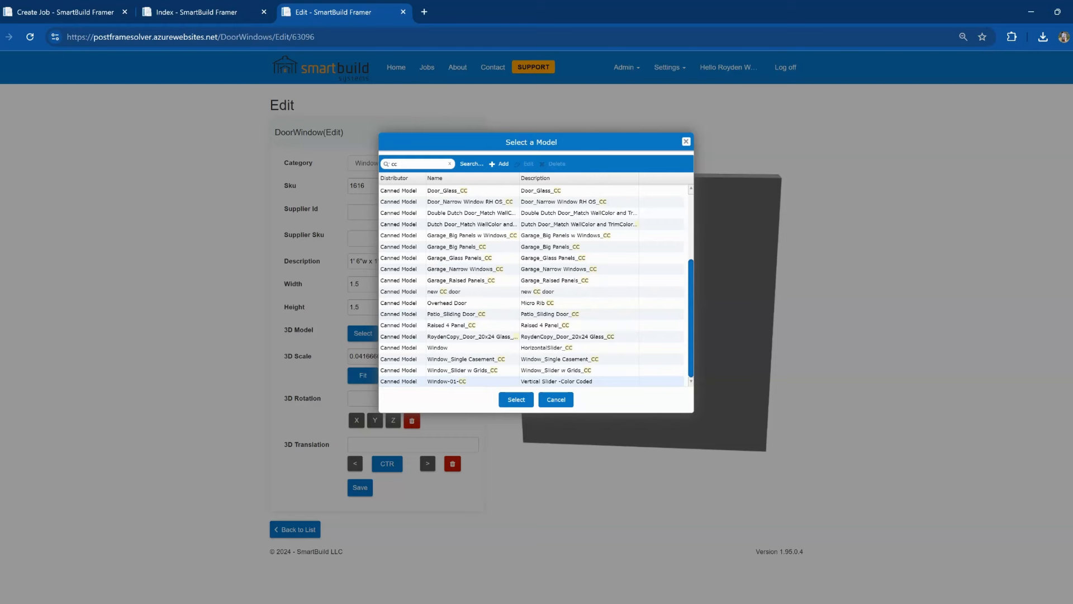
left_click(516, 400)
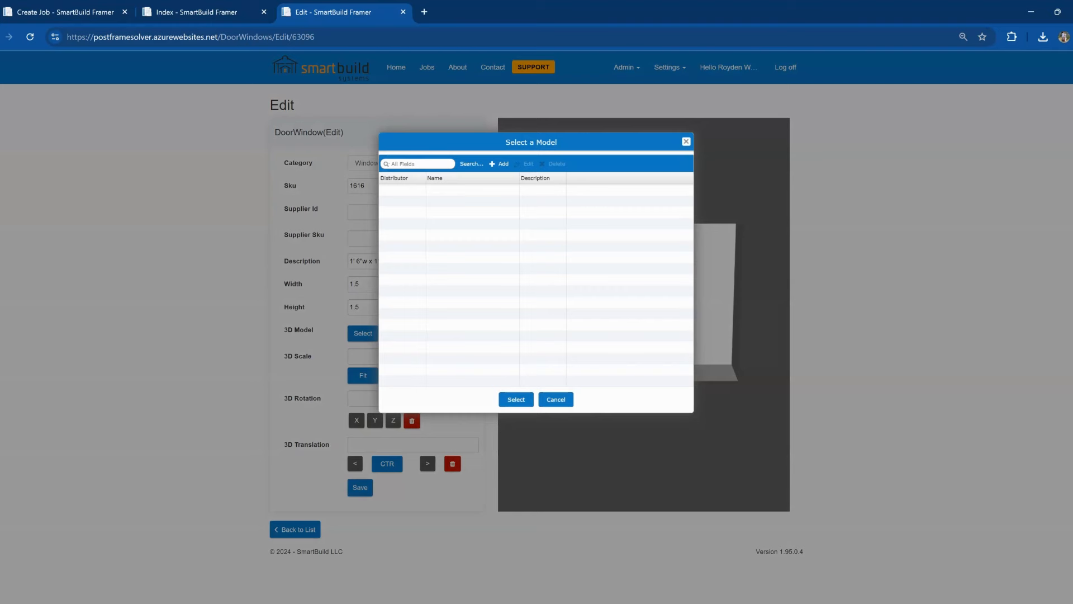
Step: Search the model library for cc and assign the Window-01-CC model to the window
type("cc")
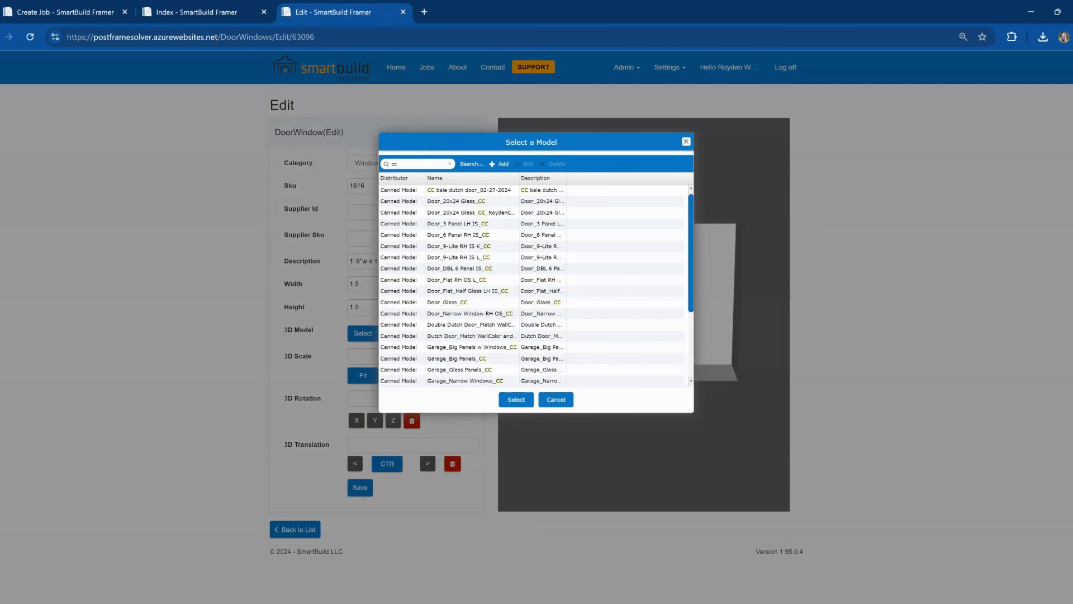
scroll(531, 285, "down", 3)
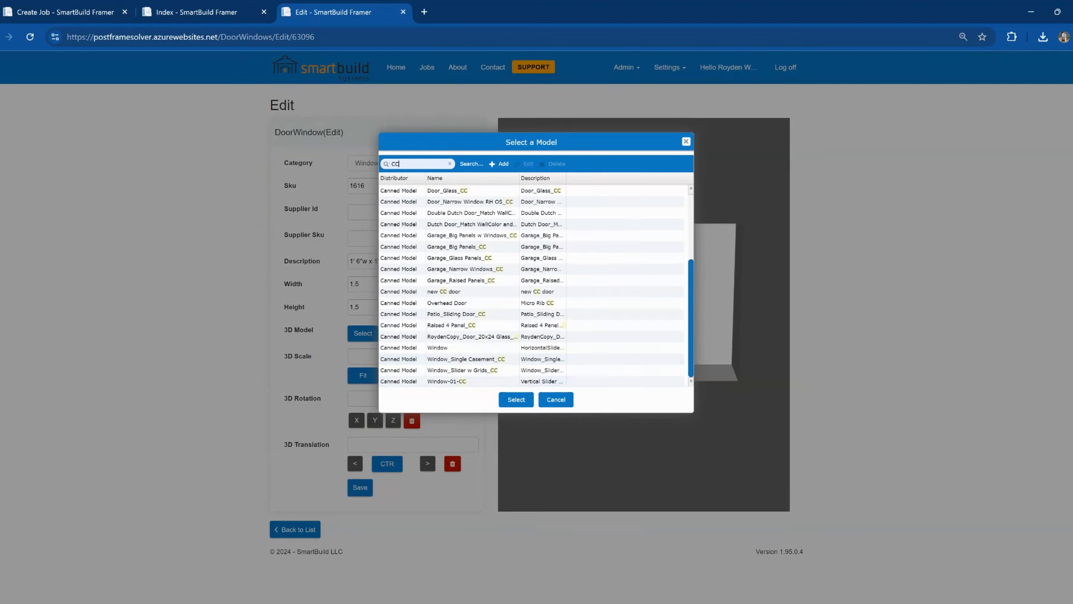
left_click(448, 381)
left_click(516, 400)
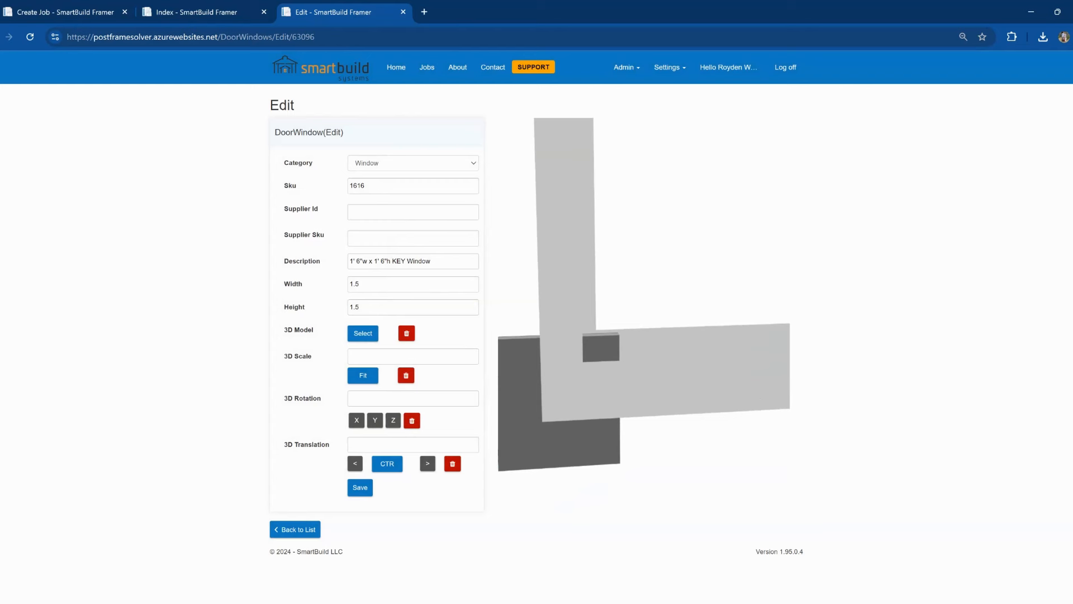
Step: Fit the model's 3D scale to the window's dimensions, check the preview, and return to the building job
left_click(362, 375)
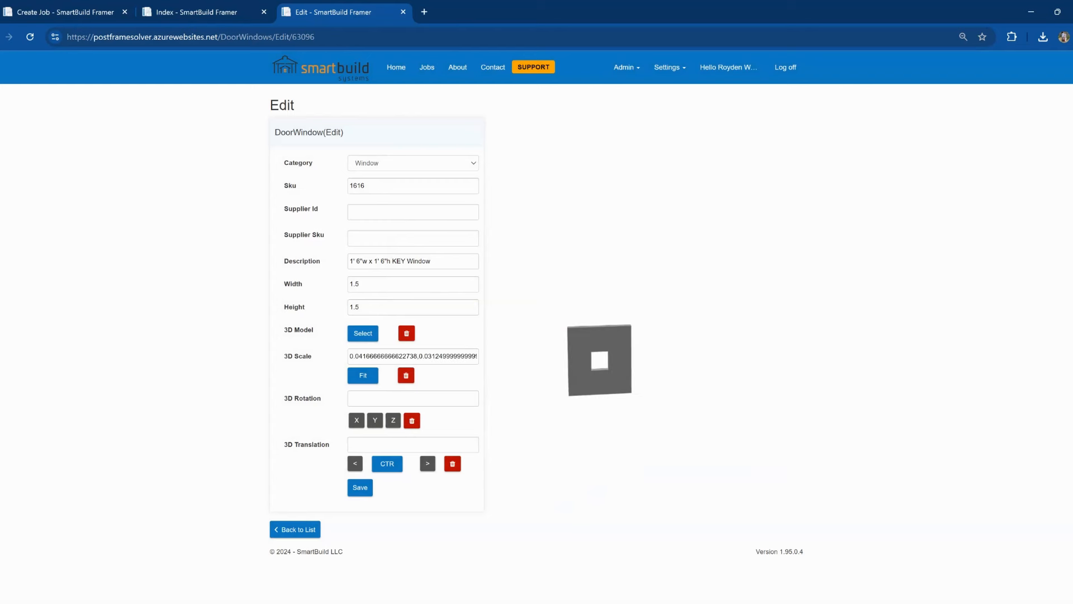
scroll(601, 363, "up", 8)
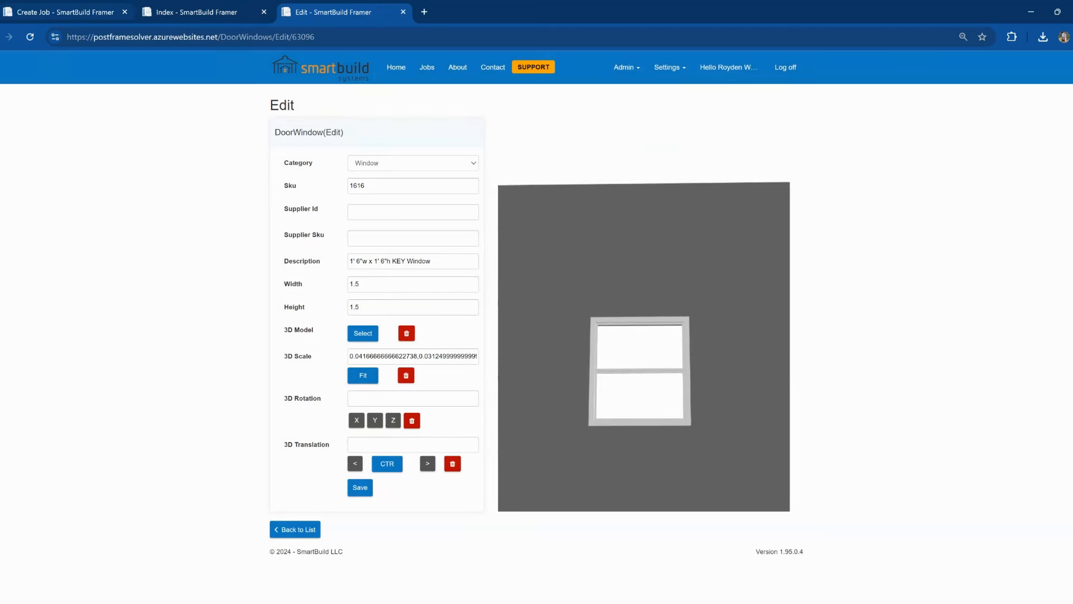
left_click(66, 11)
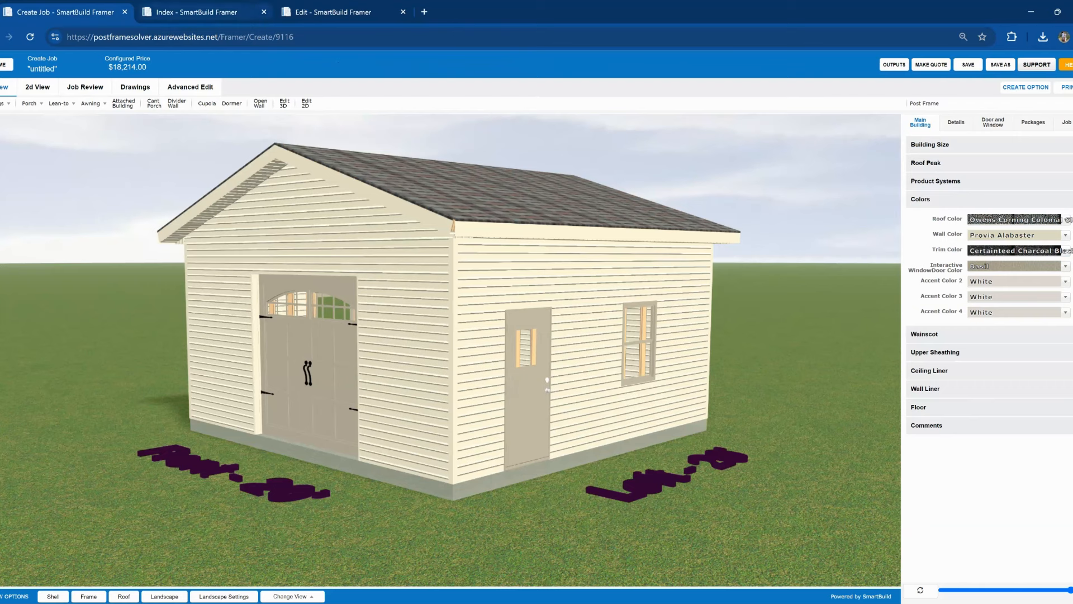
Step: Check the KEY wording in the 1616 window item's description, and return to the building job
key("ctrl+3")
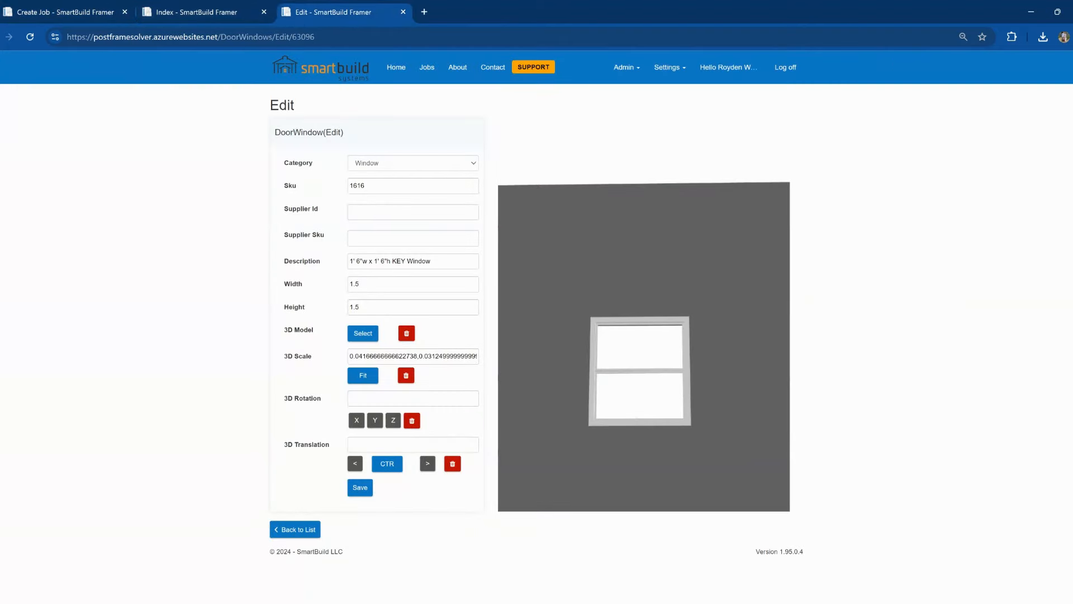
left_click_drag(405, 261, 381, 261)
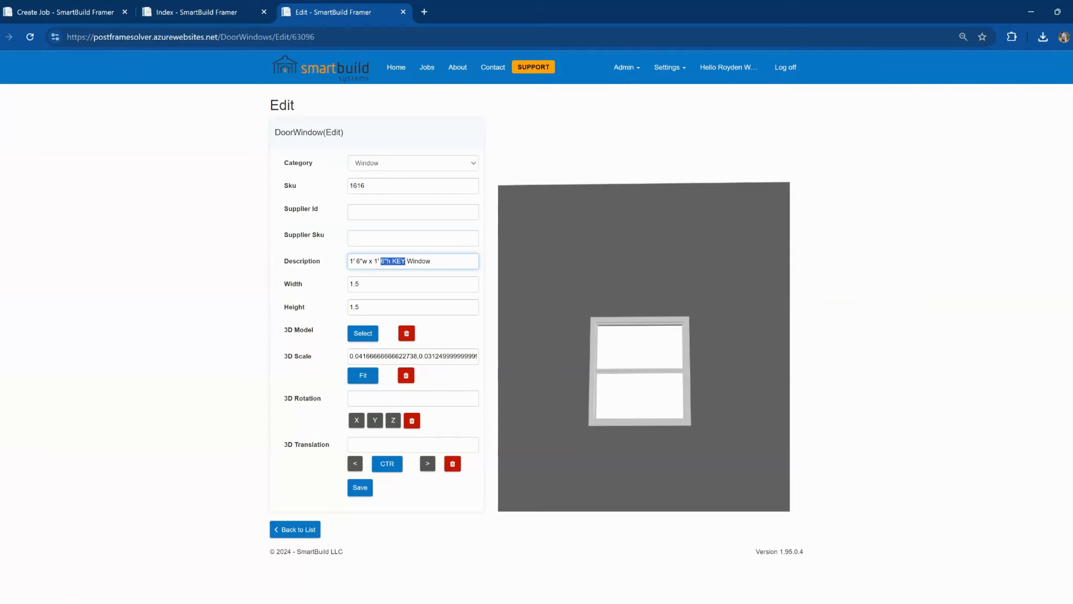
key("ctrl+1")
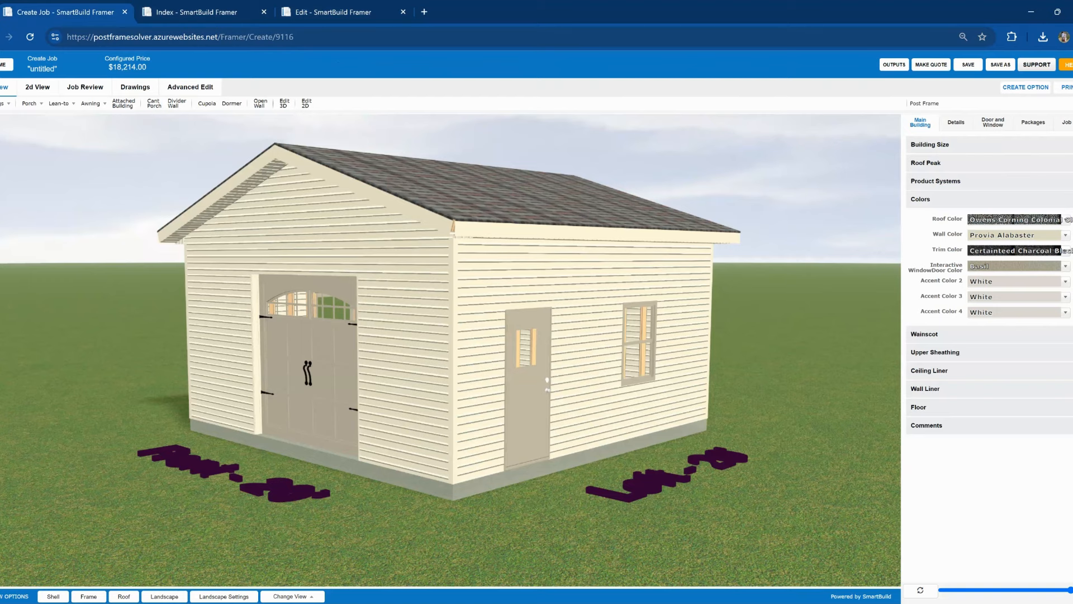
Step: Review the job's doors and windows material list, view the interactive color choices, and select the 3'w x 4'h KEY Window line
left_click(85, 87)
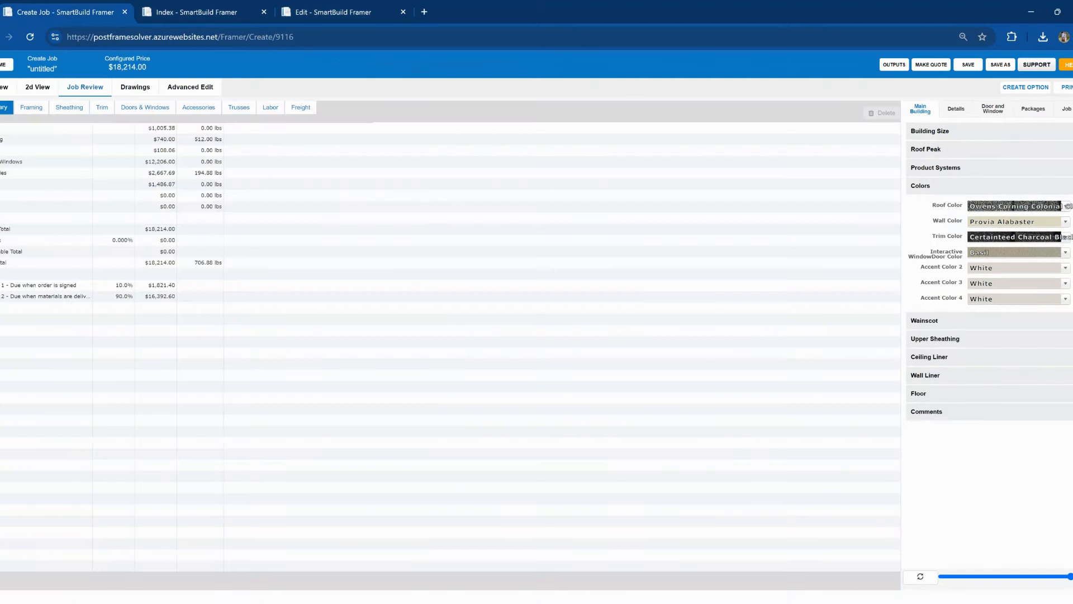
left_click(145, 106)
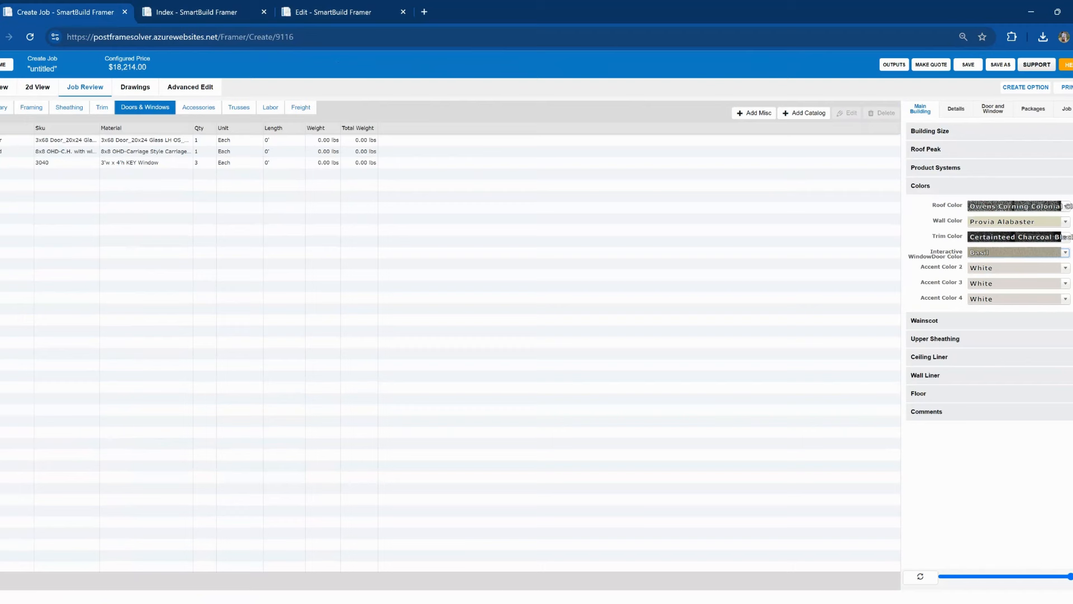
left_click(1065, 252)
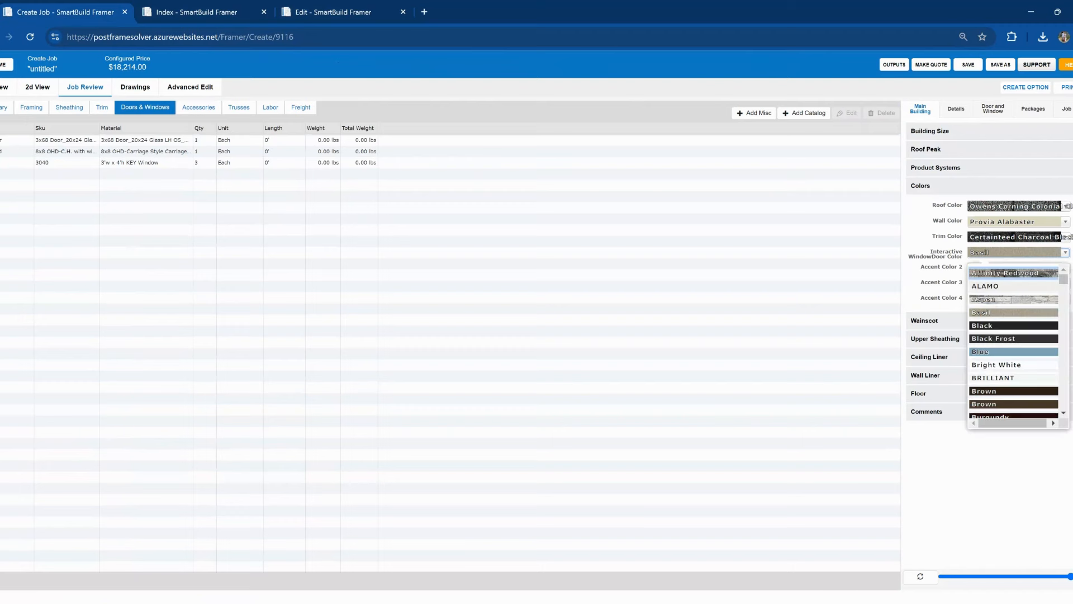
left_click(234, 163)
left_click(235, 162)
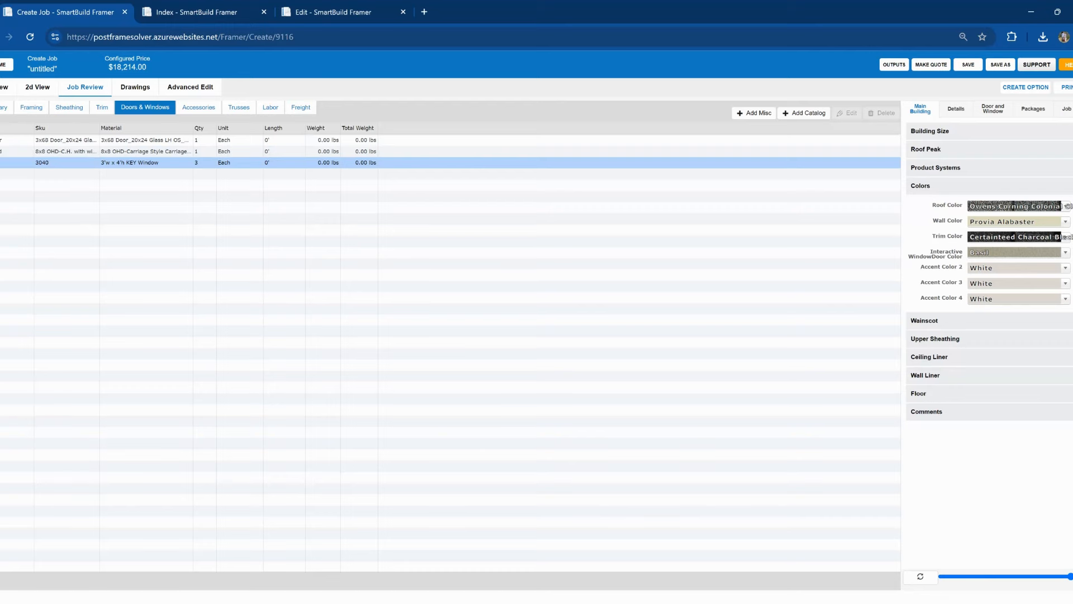
Step: Start a miscellaneous material in the doors and windows list with cost $50.00, price $50.00 and calculation 4
left_click(754, 112)
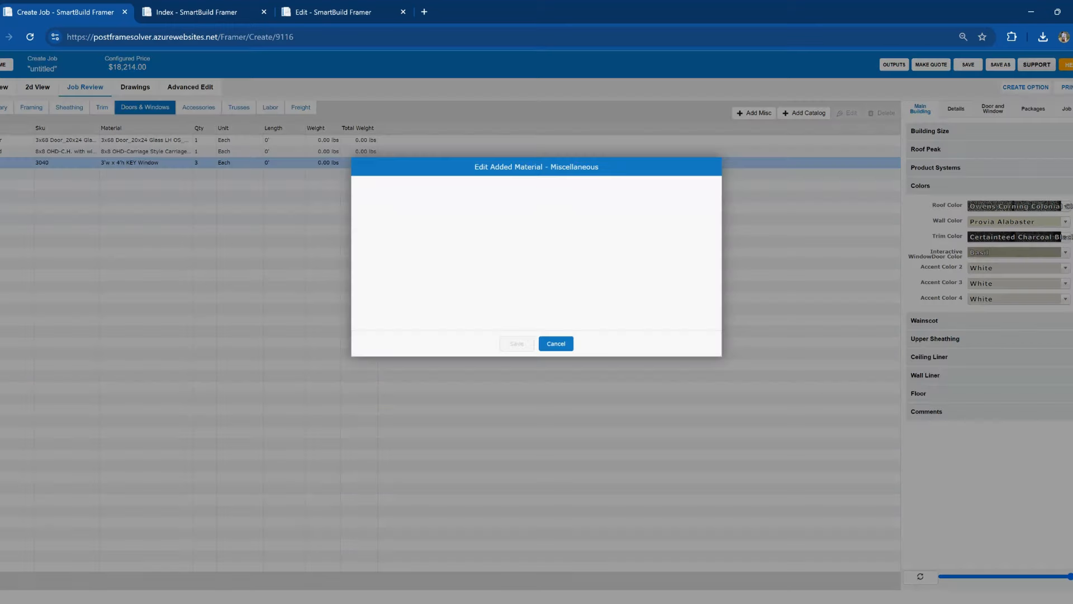
left_click(654, 213)
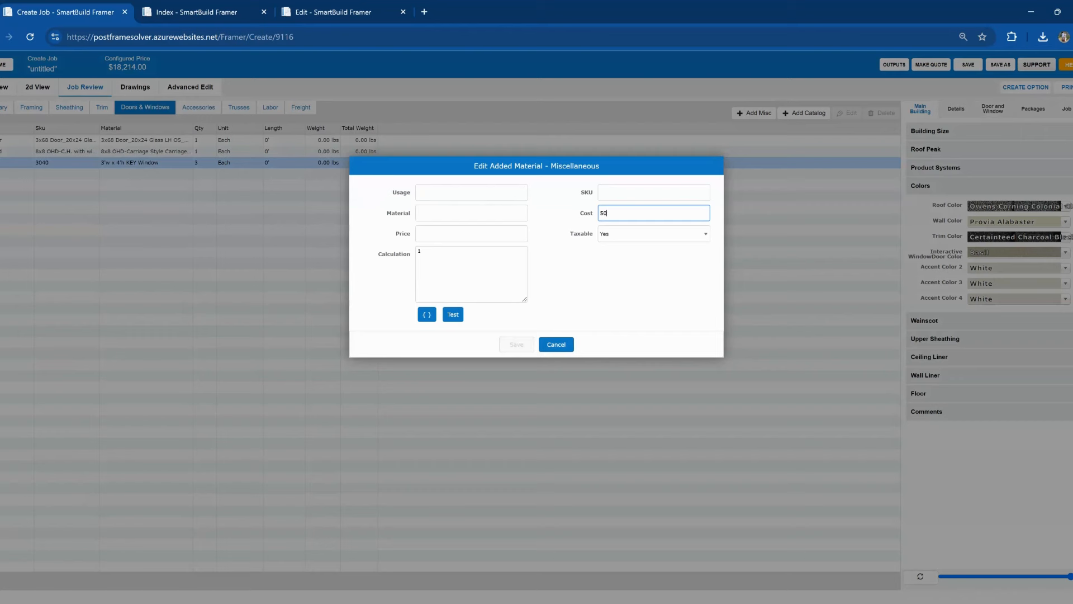
left_click(471, 233)
type("50")
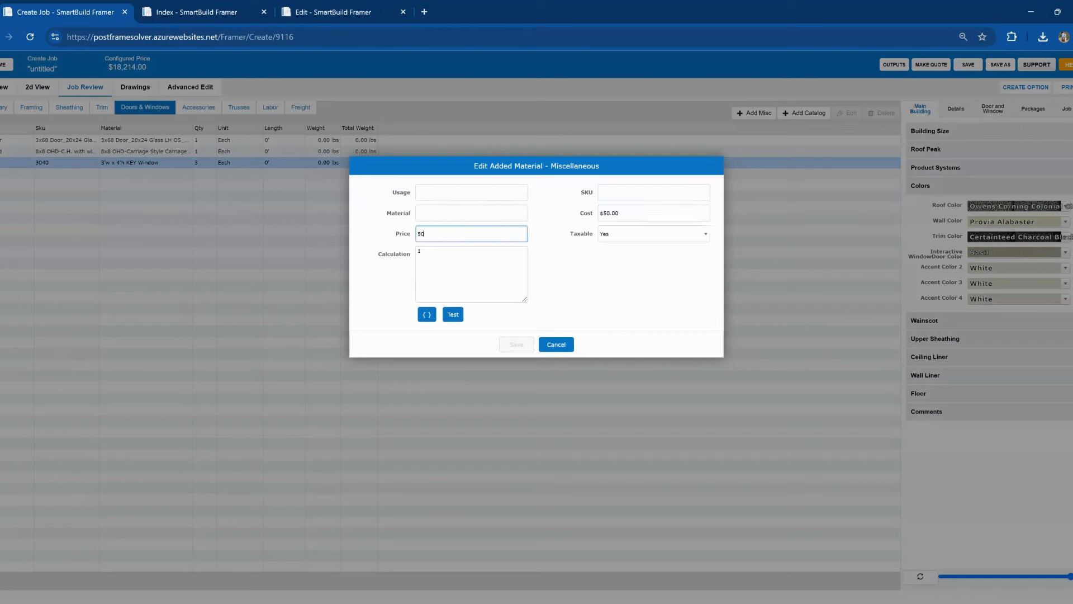
key("Tab")
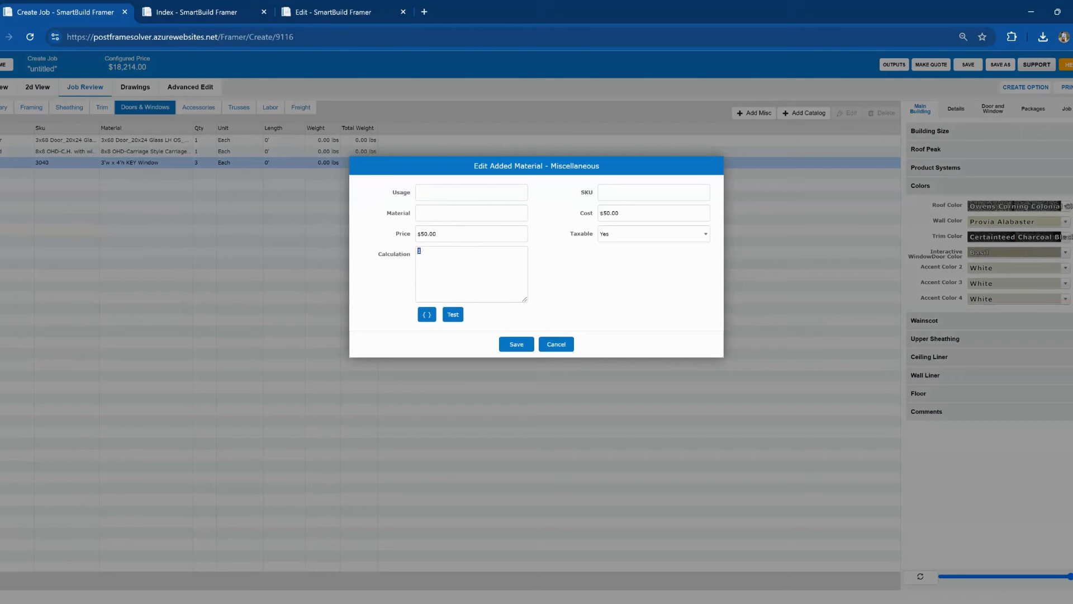
type("4")
Step: Name the miscellaneous material windows upcharge, with usage color and SKU sowindow, and save it to the job
left_click(471, 213)
type("windows upcharge")
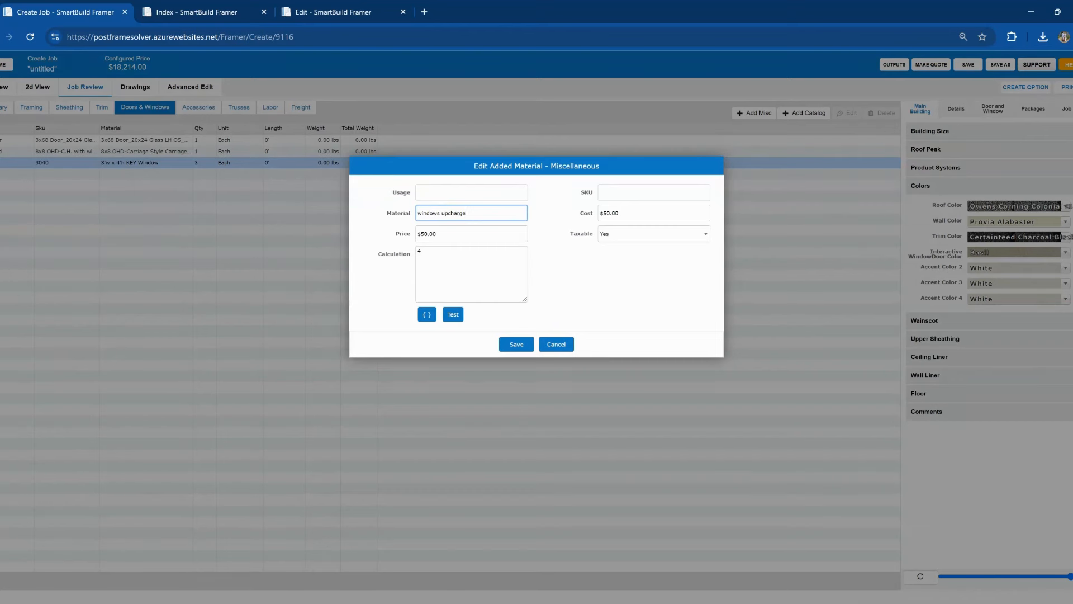
left_click(471, 193)
type("color")
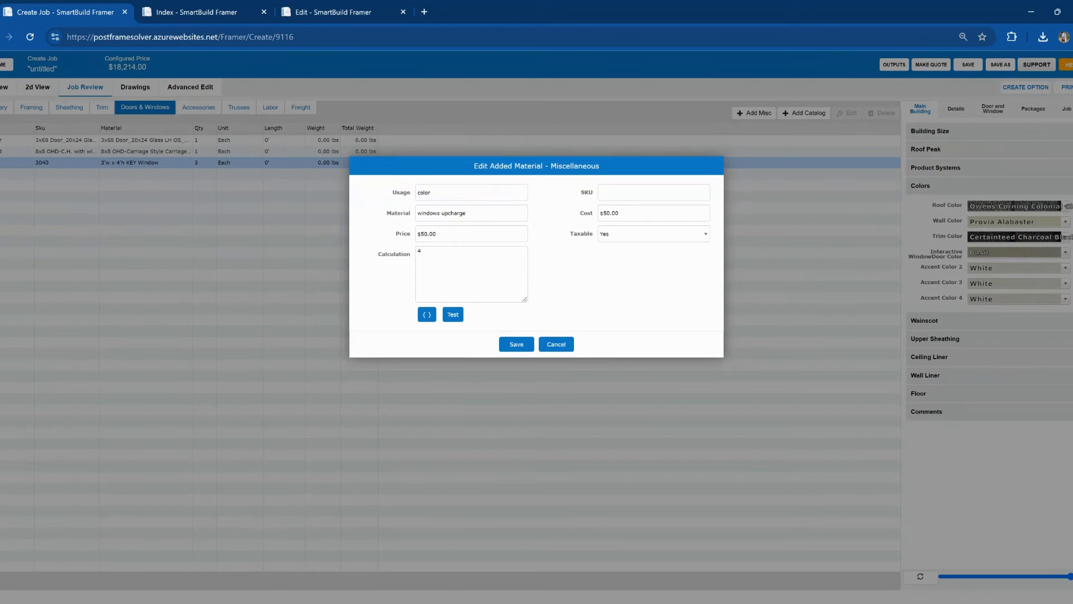
left_click(654, 192)
type("sowindow")
left_click(516, 344)
left_click(517, 344)
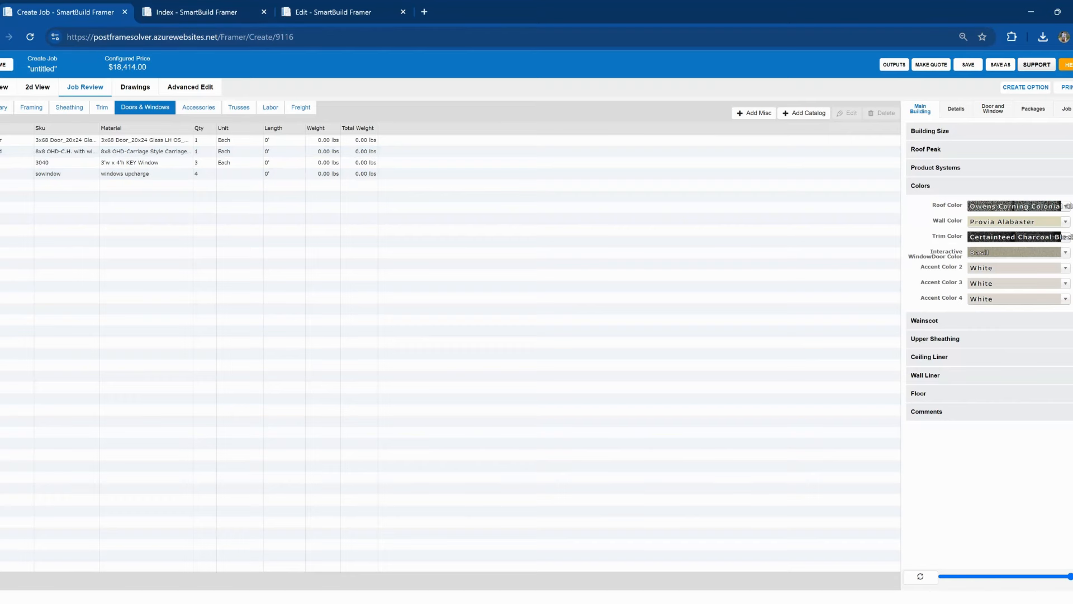
Step: Return to the building's 3D view and set the interactive window and door color to the first Brown option
left_click(3, 87)
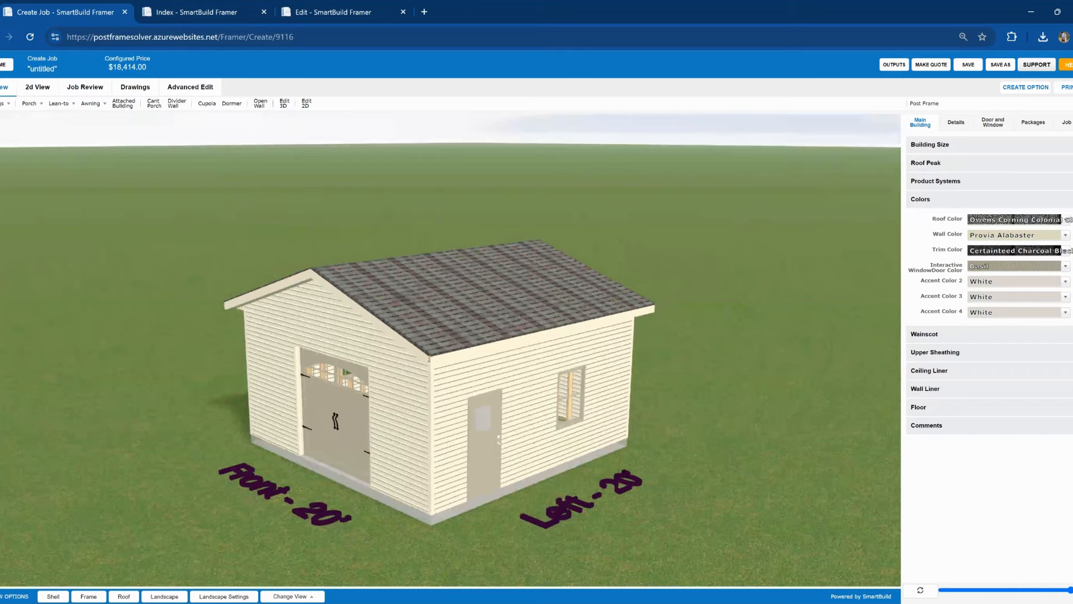
left_click_drag(447, 358, 454, 342)
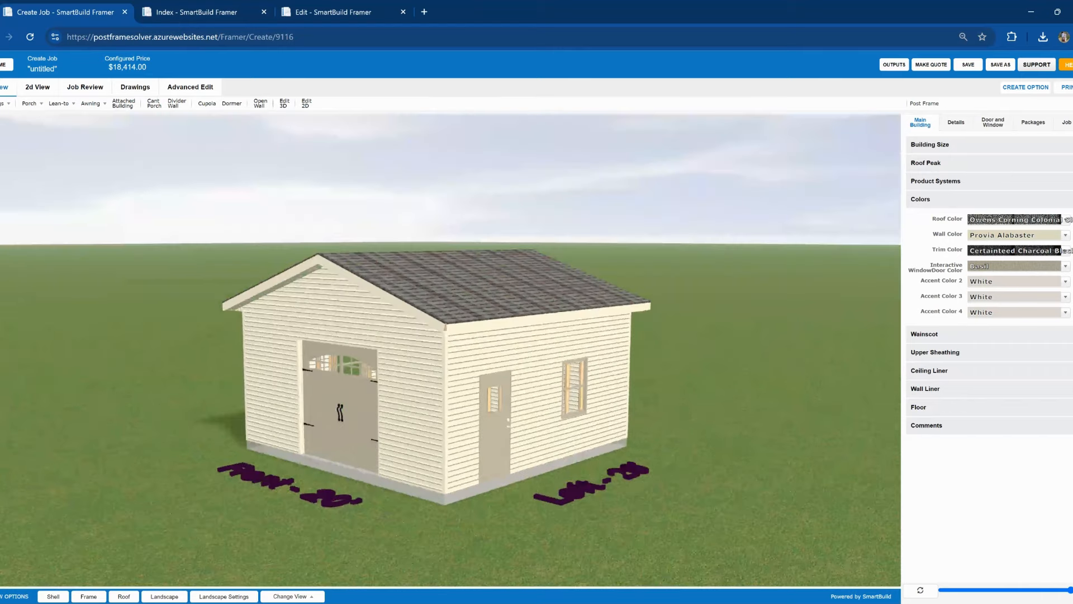
left_click(1065, 266)
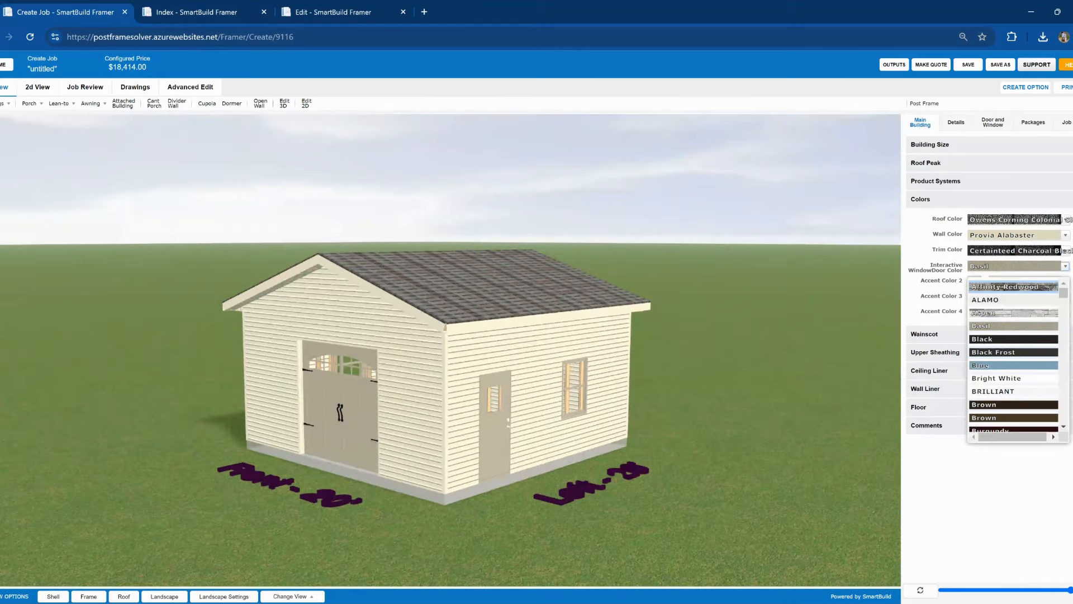
left_click(1013, 405)
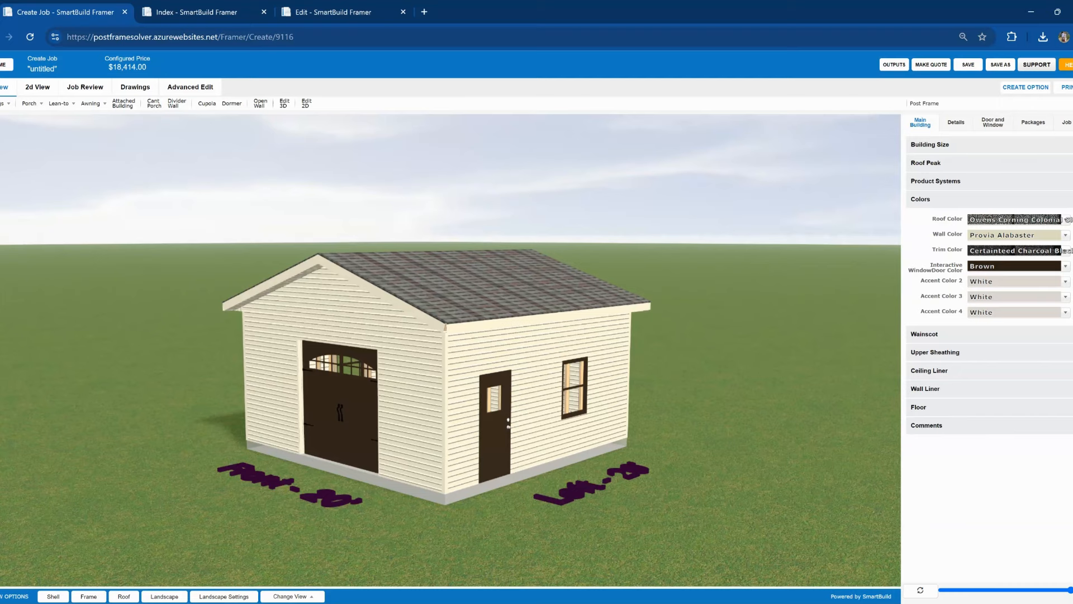
left_click_drag(447, 357, 472, 355)
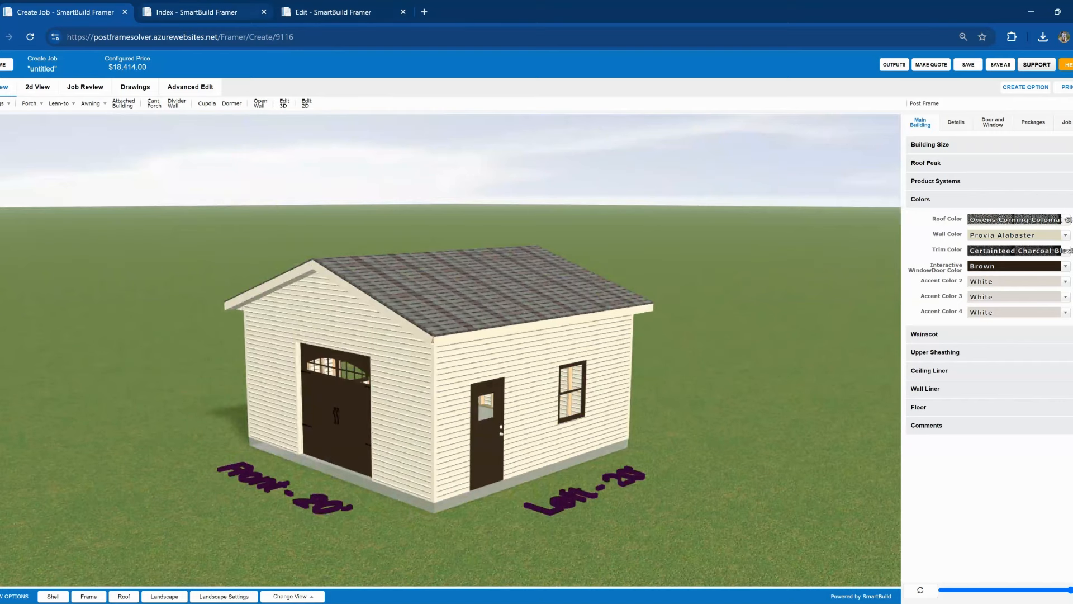
Step: Go back to the 1616 window item's edit page and look in the site settings
left_click(206, 11)
left_click(386, 12)
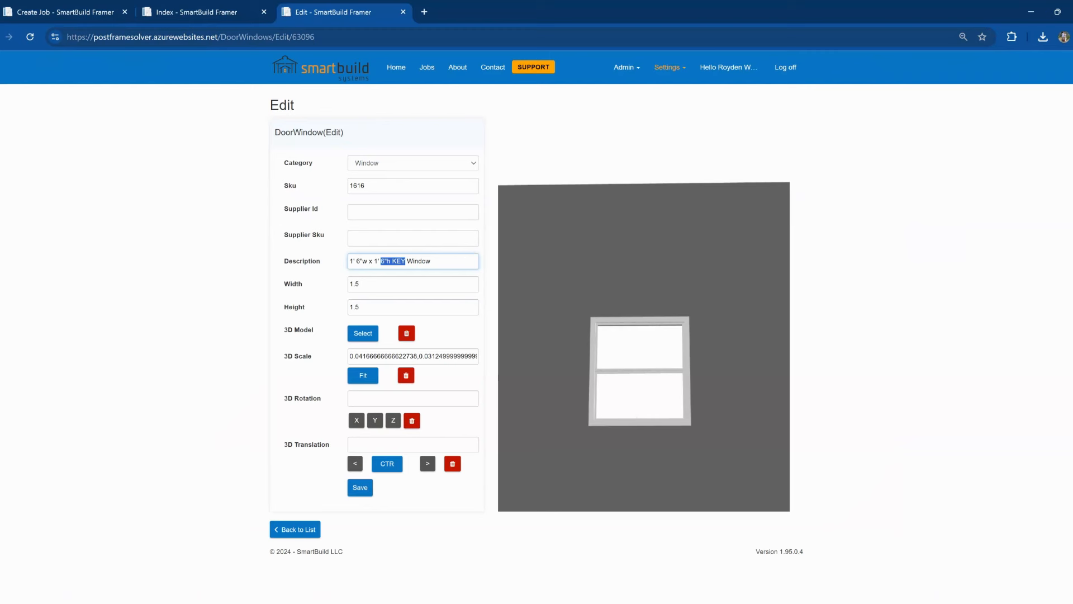
left_click(667, 67)
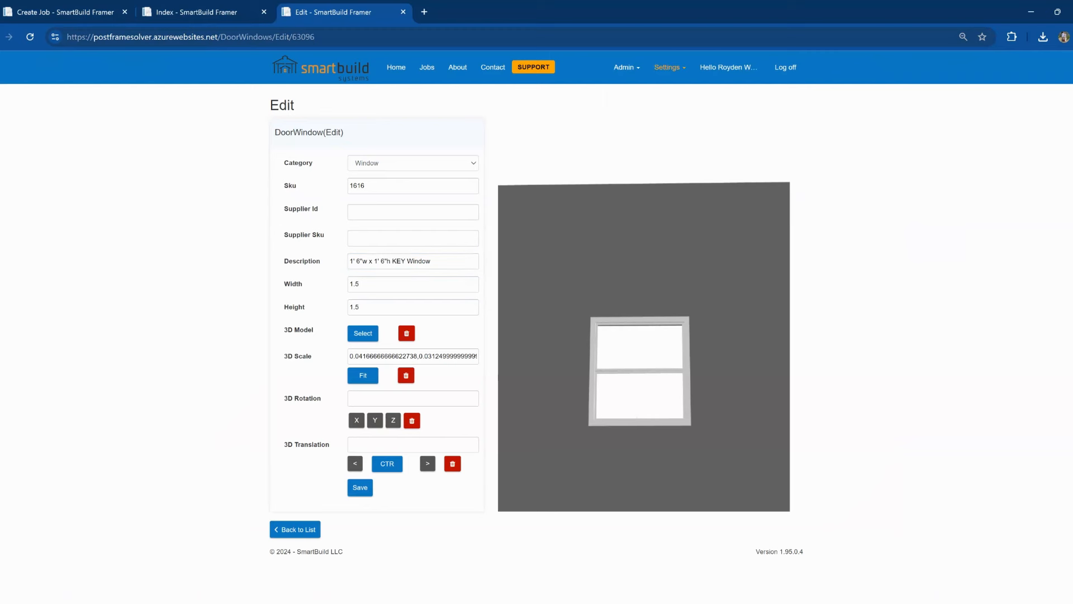
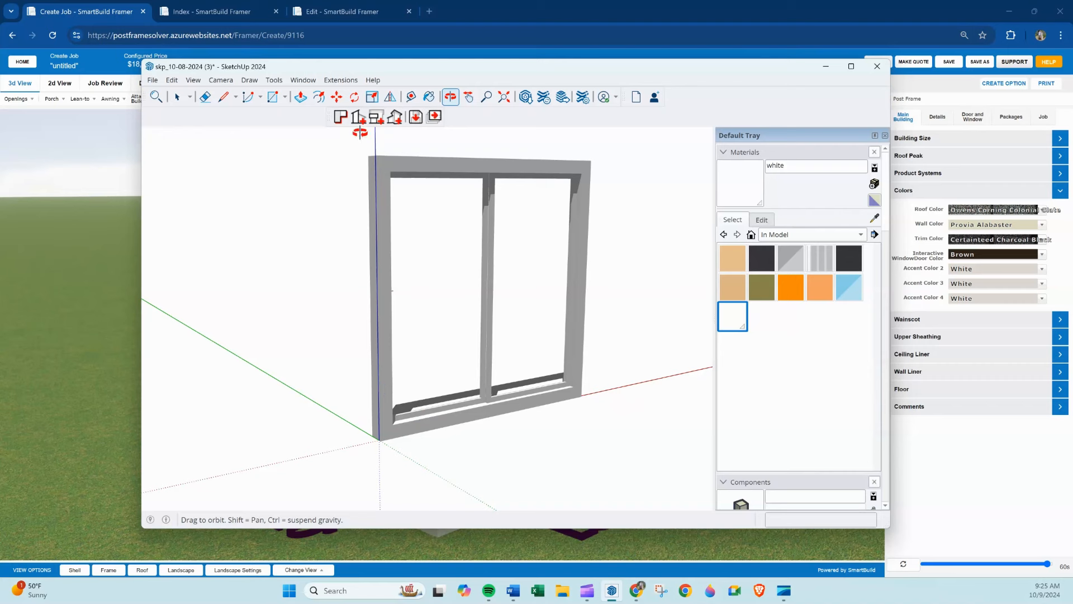
Step: Move the window model 5" along the green axis, away from the origin, using its bottom front corner as the grip
left_click(337, 97)
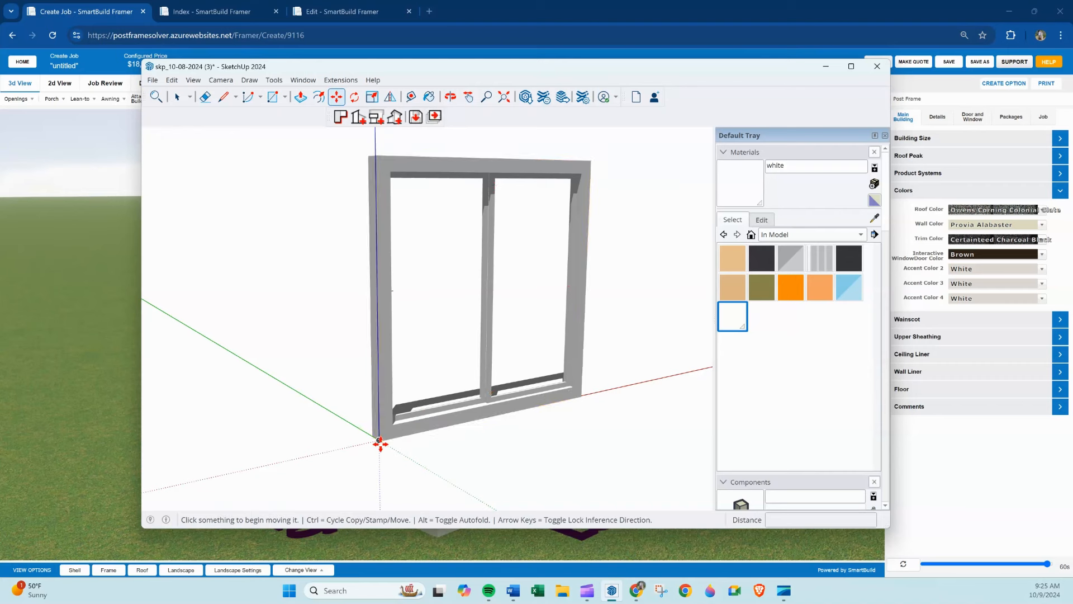
scroll(380, 436, "up", 4)
scroll(380, 432, "up", 3)
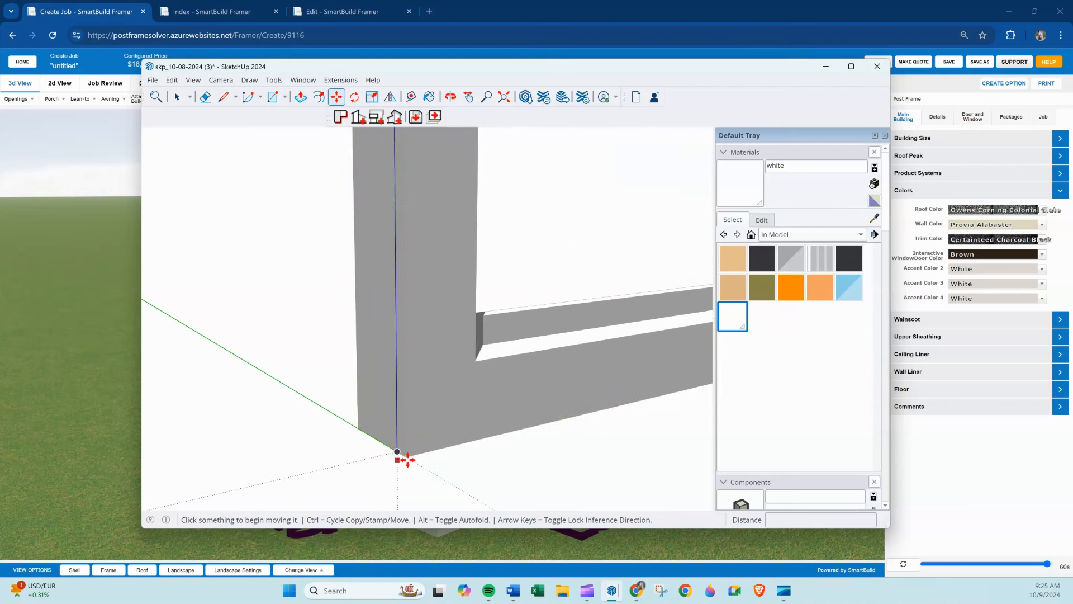
scroll(407, 451, "down", 2)
scroll(407, 452, "down", 1)
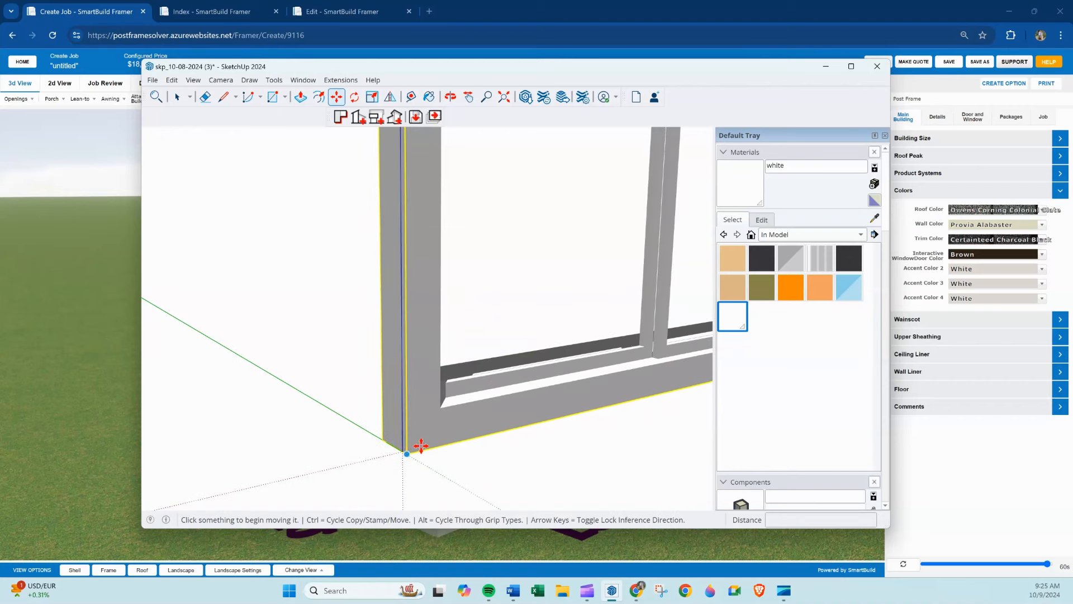
left_click(421, 445)
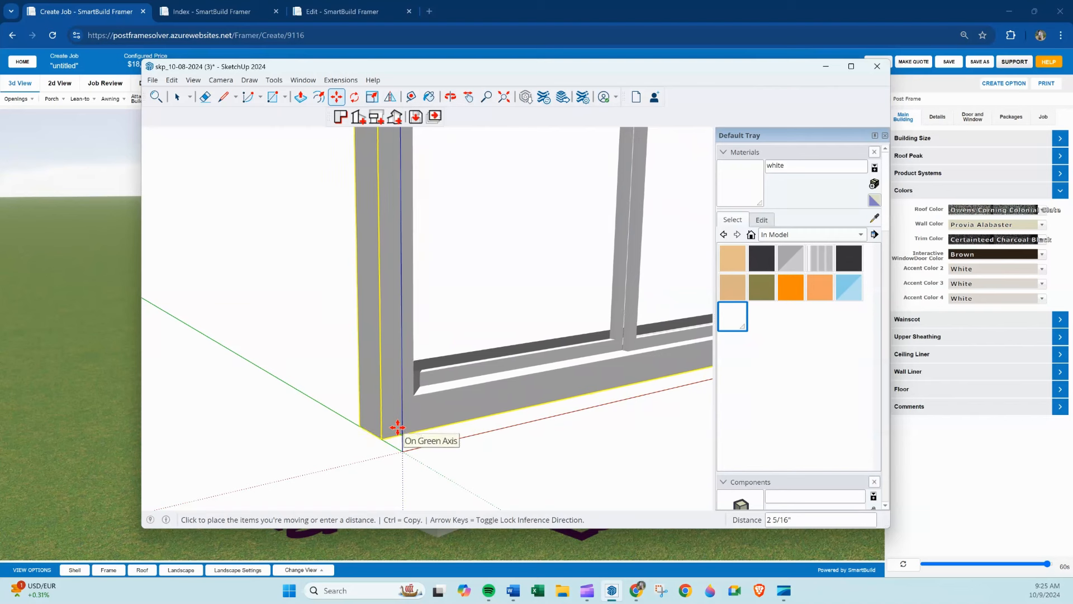
type("5")
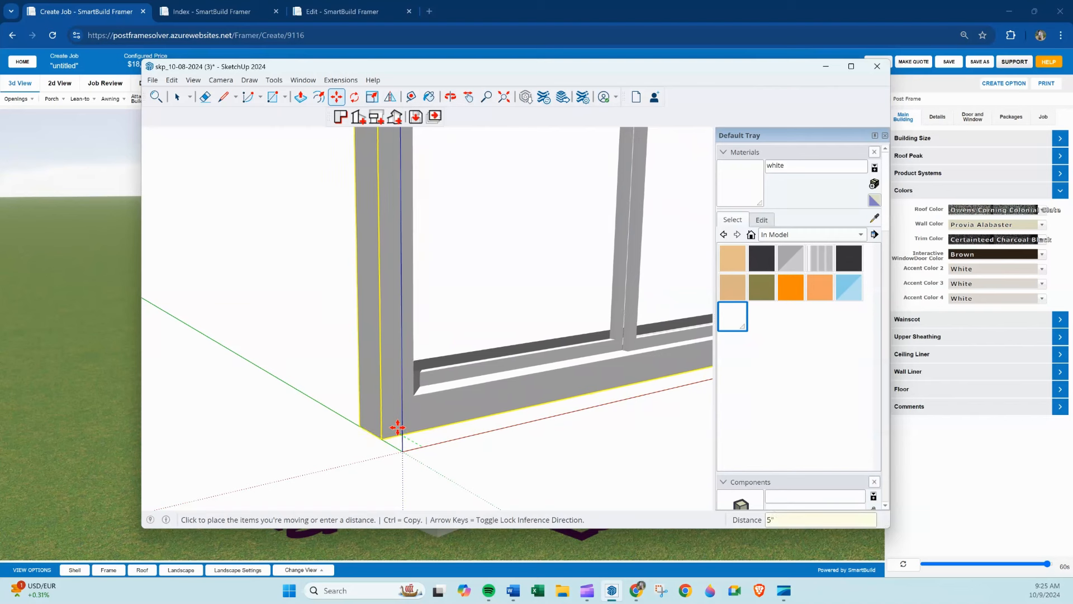
type("\"")
key("Return")
scroll(392, 433, "down", 5)
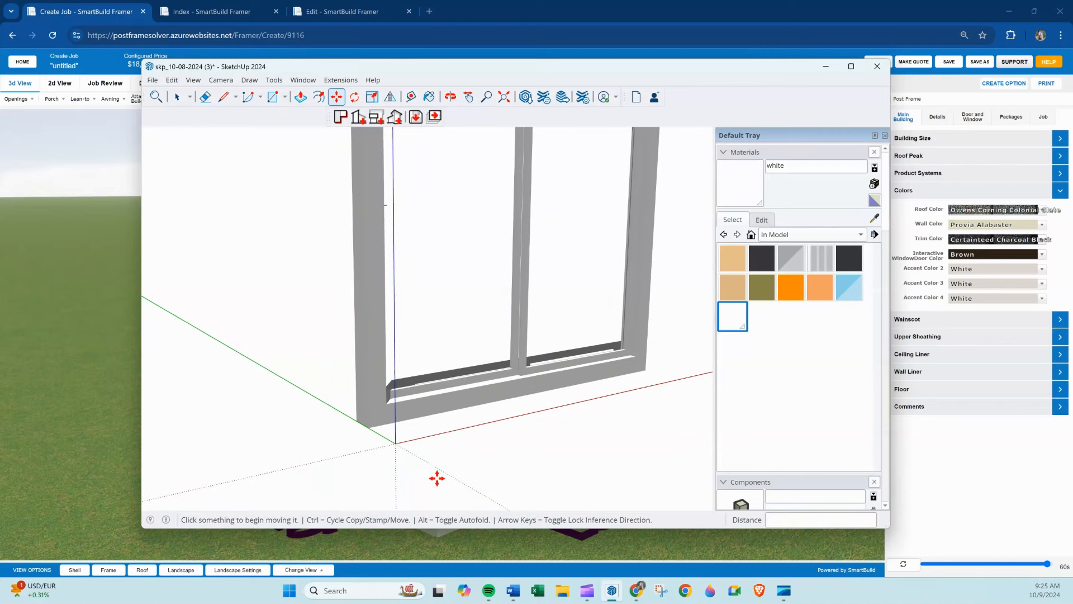
scroll(412, 427, "down", 1)
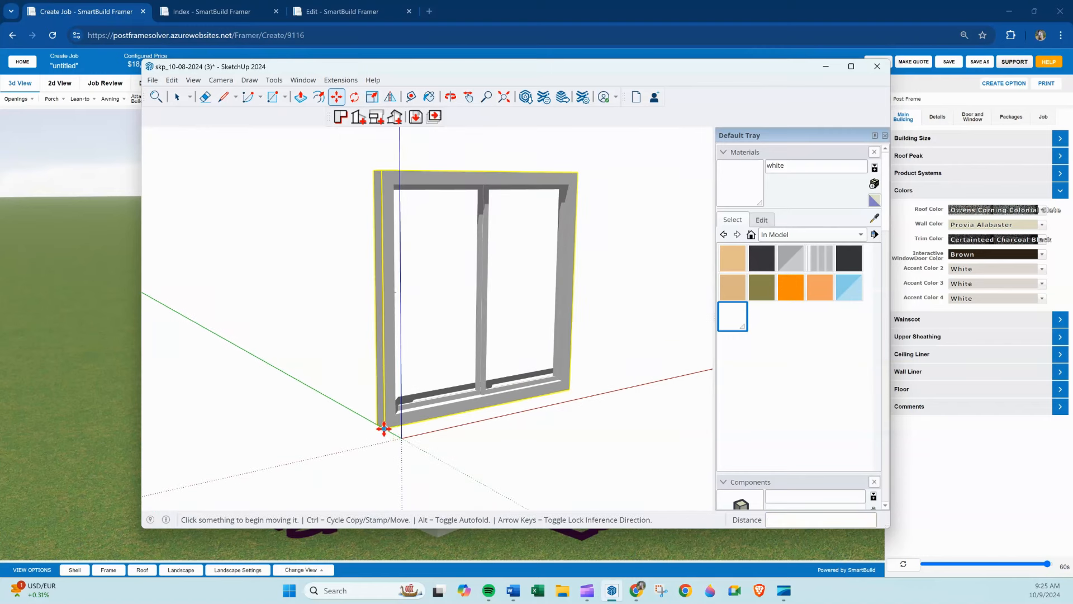
Step: Move the window model 5" back along the green axis so its bottom corner sits at the origin
scroll(384, 429, "up", 4)
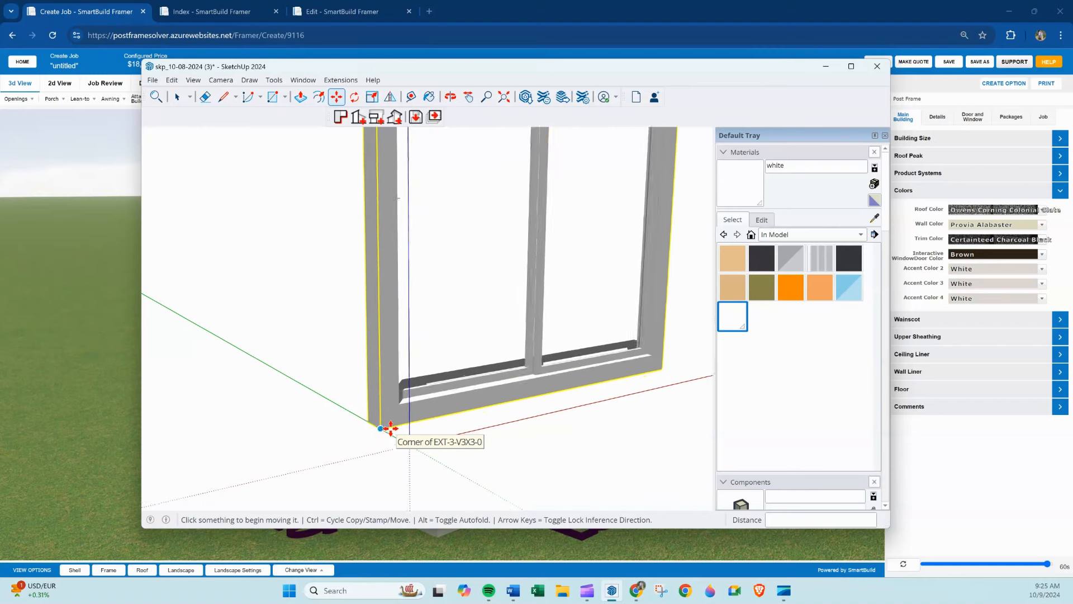
left_click(378, 414)
scroll(398, 431, "up", 3)
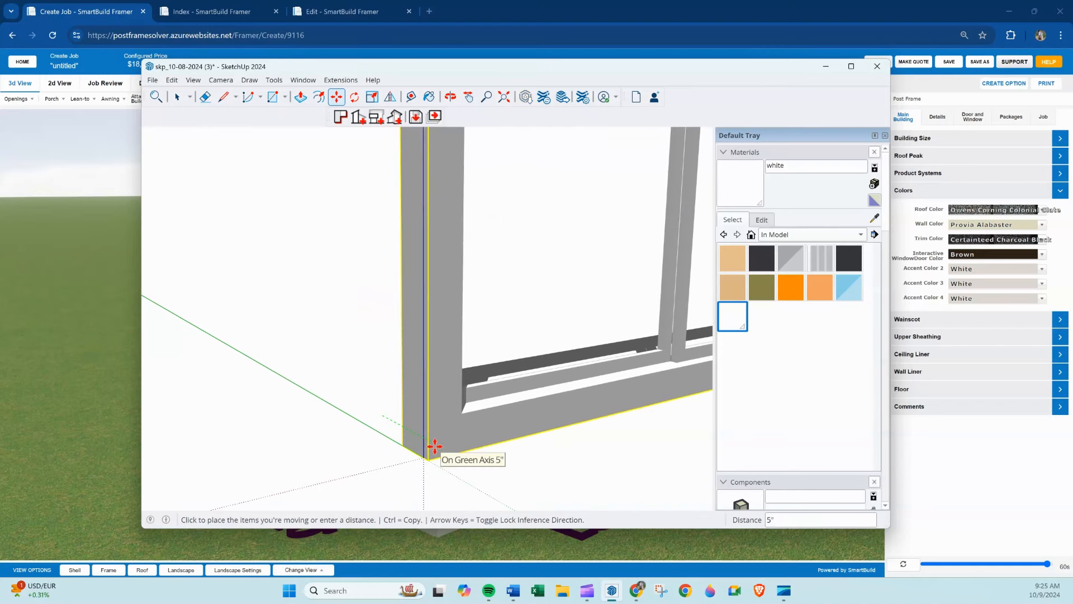
left_click(412, 441)
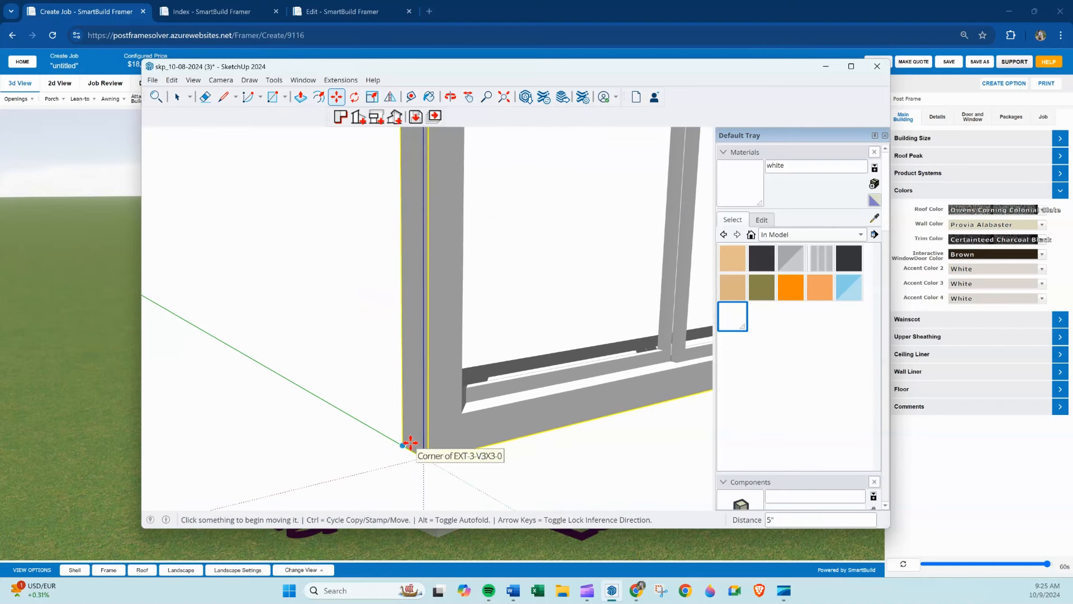
scroll(400, 435, "down", 5)
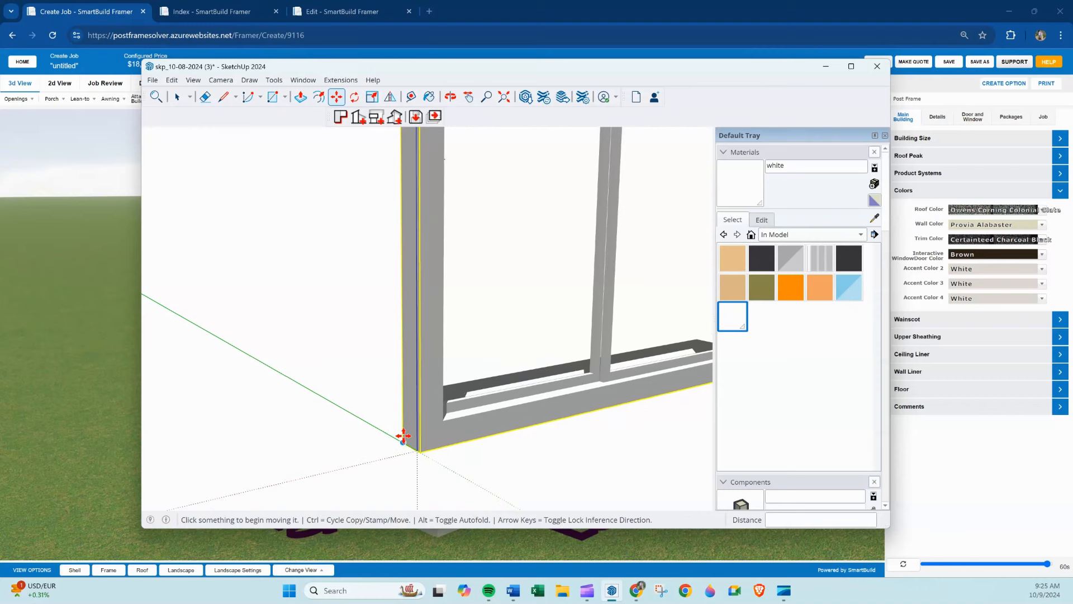
scroll(369, 426, "down", 1)
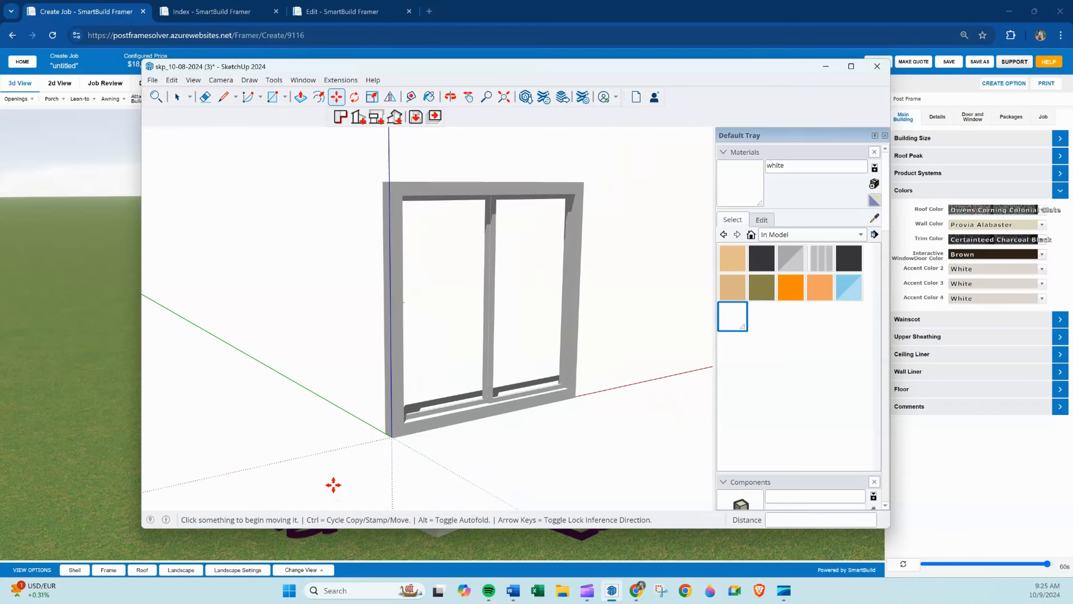
scroll(484, 434, "up", 1)
scroll(485, 433, "down", 3)
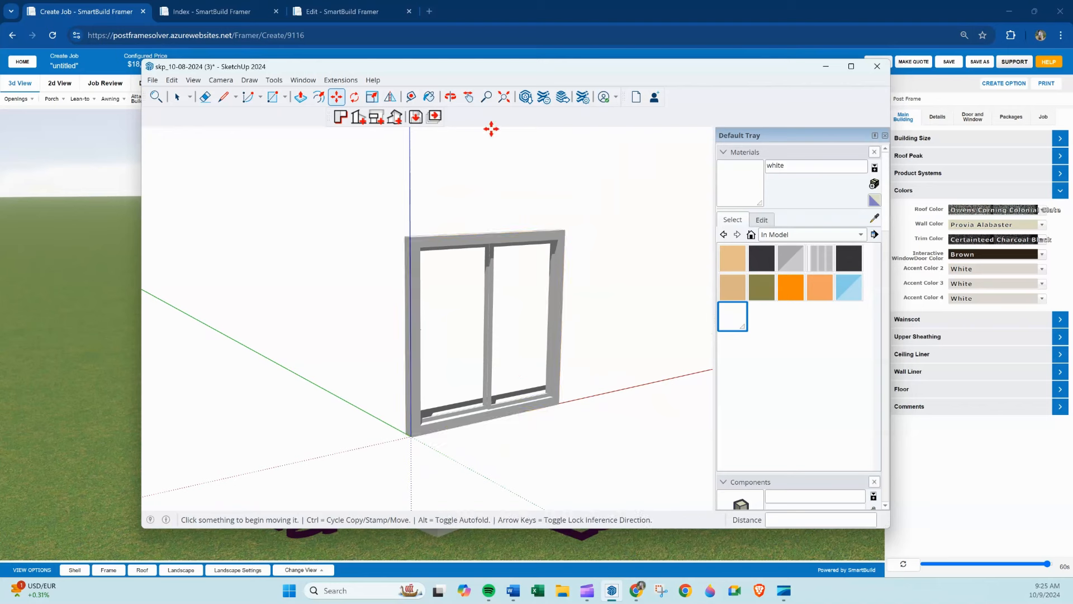
Step: Sample the window frame's white material and rename it Accent1Color
left_click(451, 97)
left_click_drag(615, 250, 397, 258)
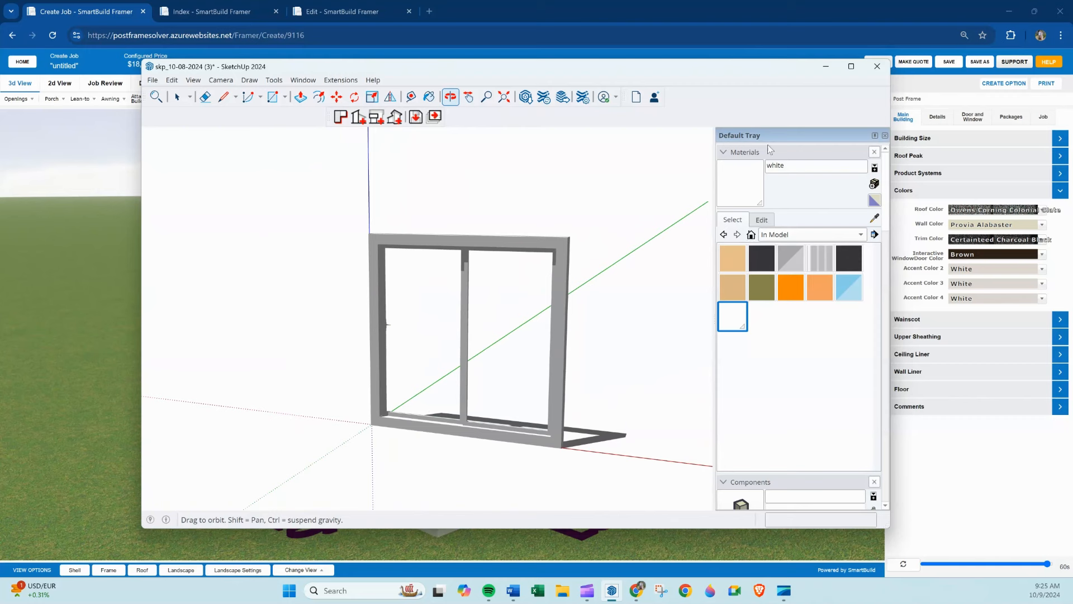
left_click(874, 219)
scroll(581, 256, "up", 4)
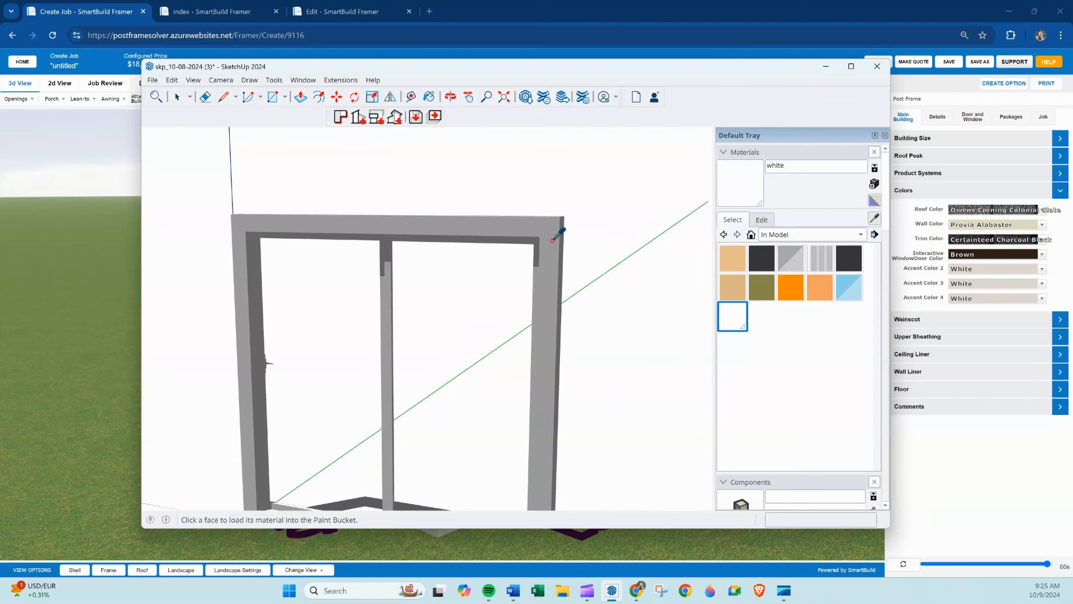
left_click(550, 274)
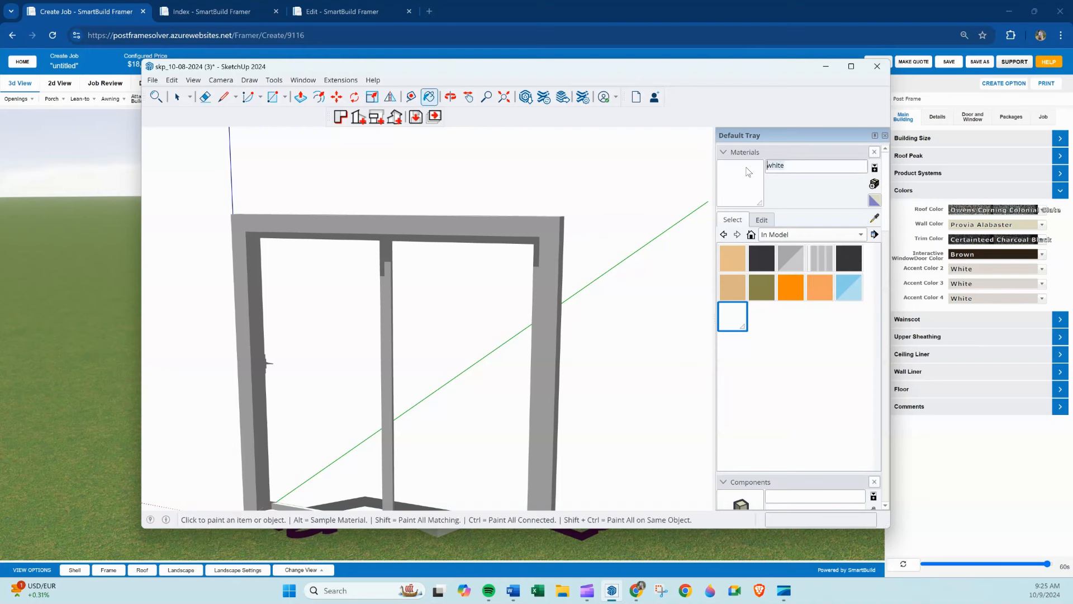
type("Accent1Color")
scroll(558, 285, "down", 3)
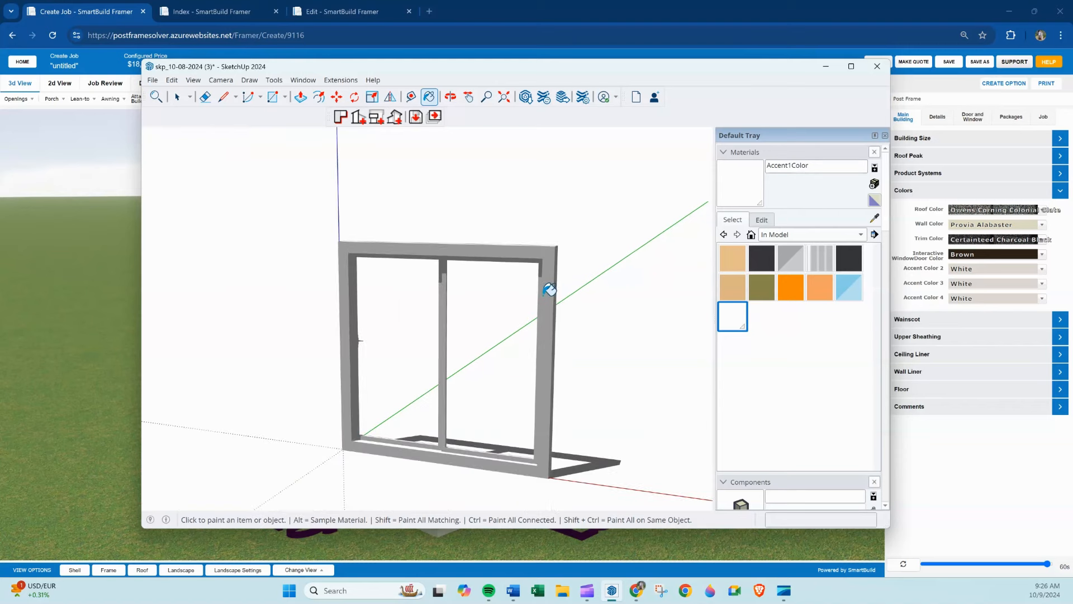
Step: Save the window model and export it to Downloads as an OBJ file named windowcc
left_click(154, 81)
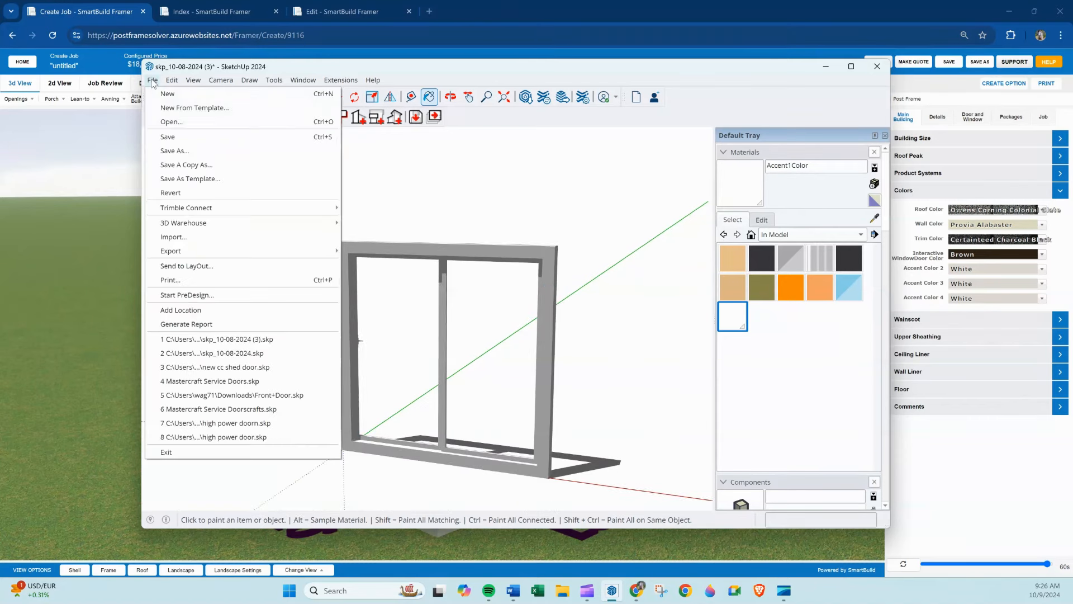
left_click(176, 144)
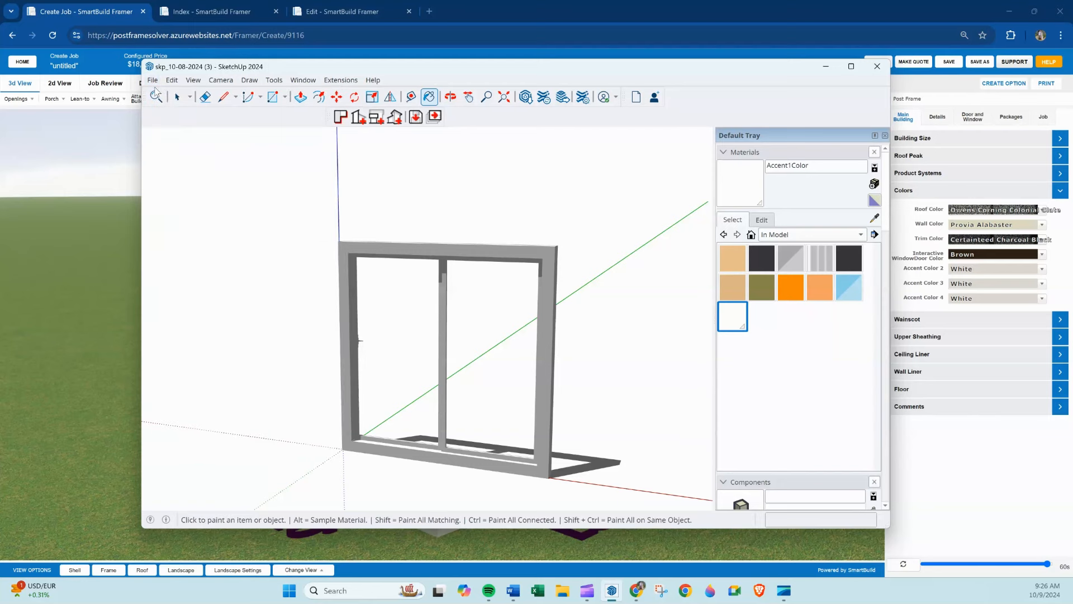
left_click(152, 81)
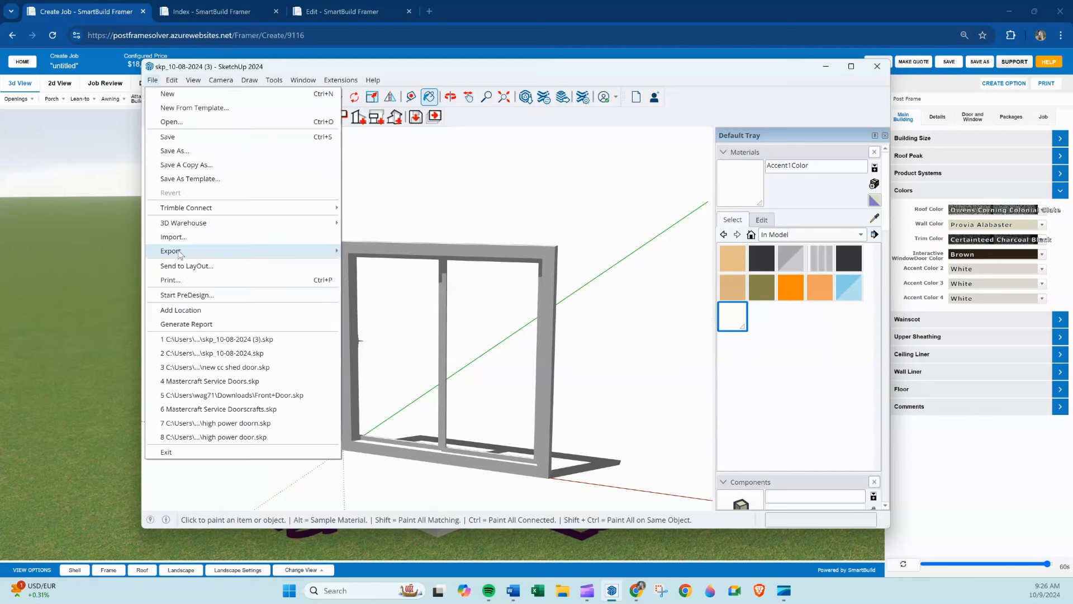
mouse_move(251, 254)
left_click(369, 251)
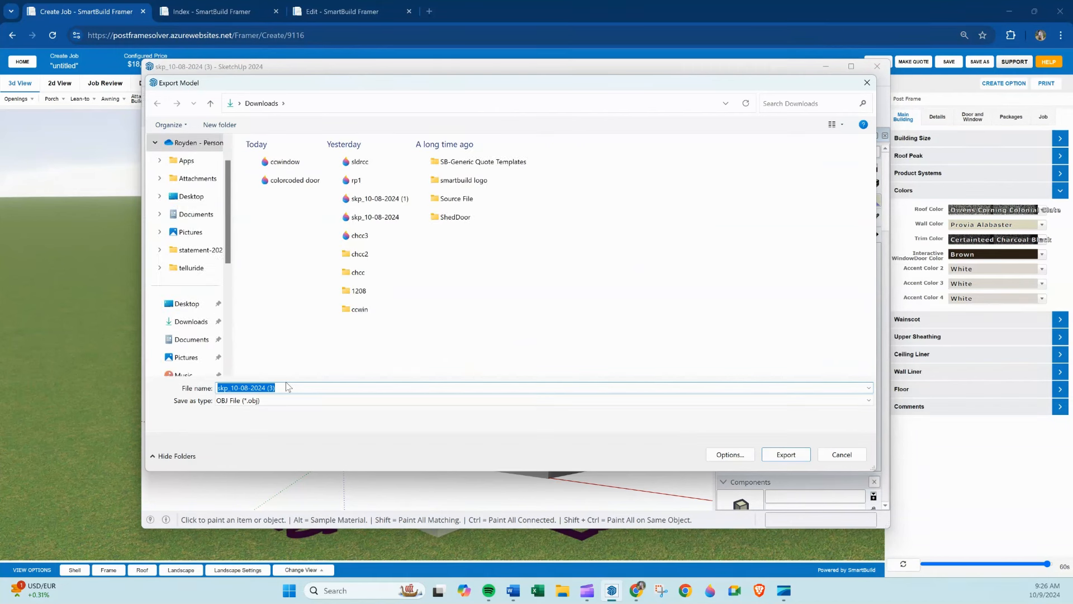
type("windowcc")
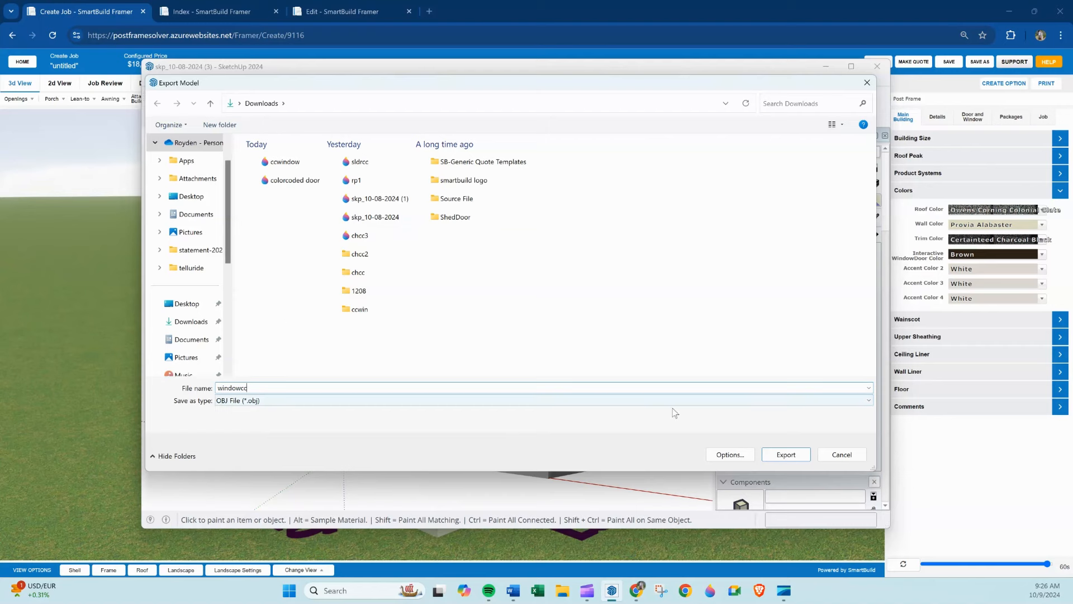
left_click(787, 456)
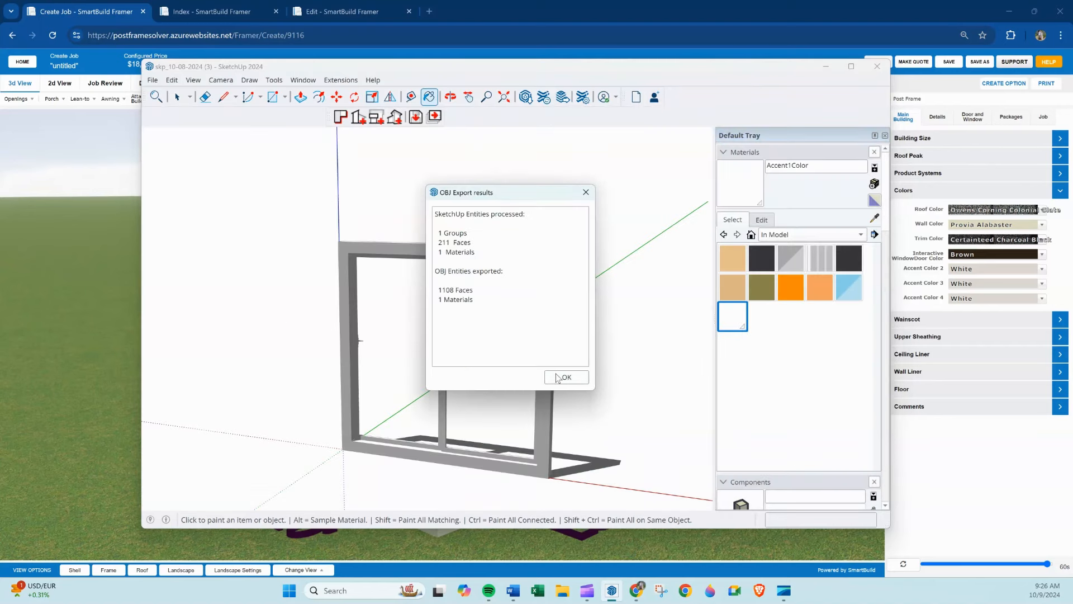
left_click(562, 377)
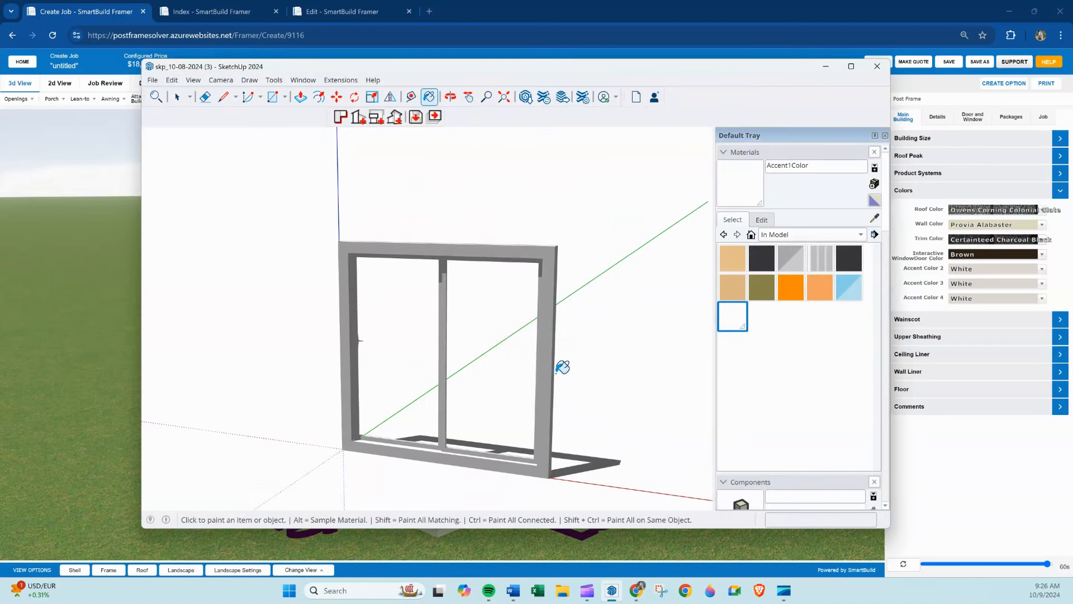
Step: Switch to SmartBuild's 1616 window edit page and start a new 3D model entry with windowcc as both name and description
left_click(96, 317)
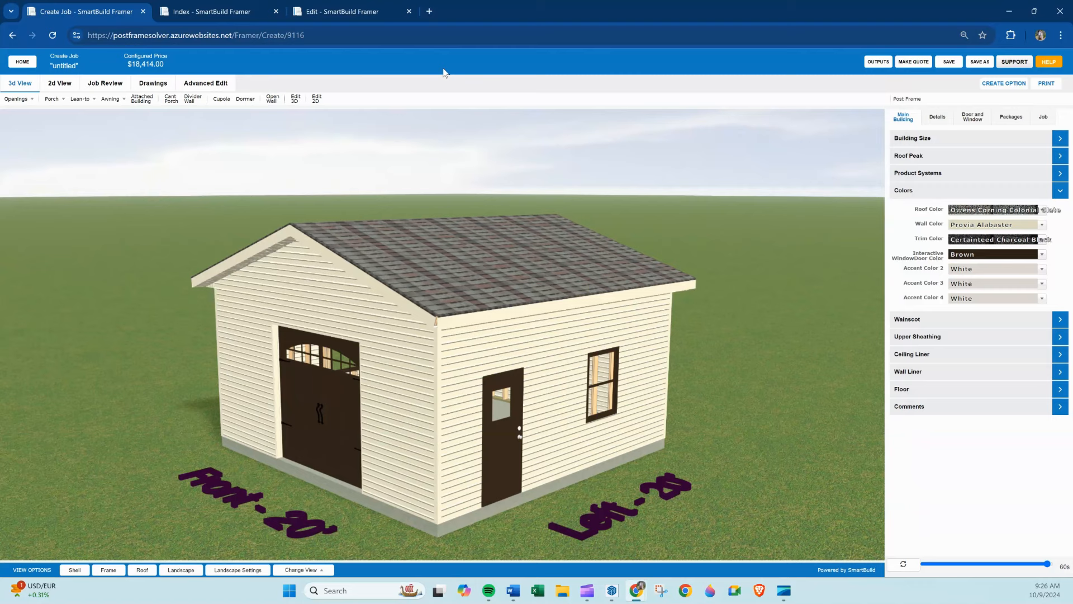
left_click(360, 10)
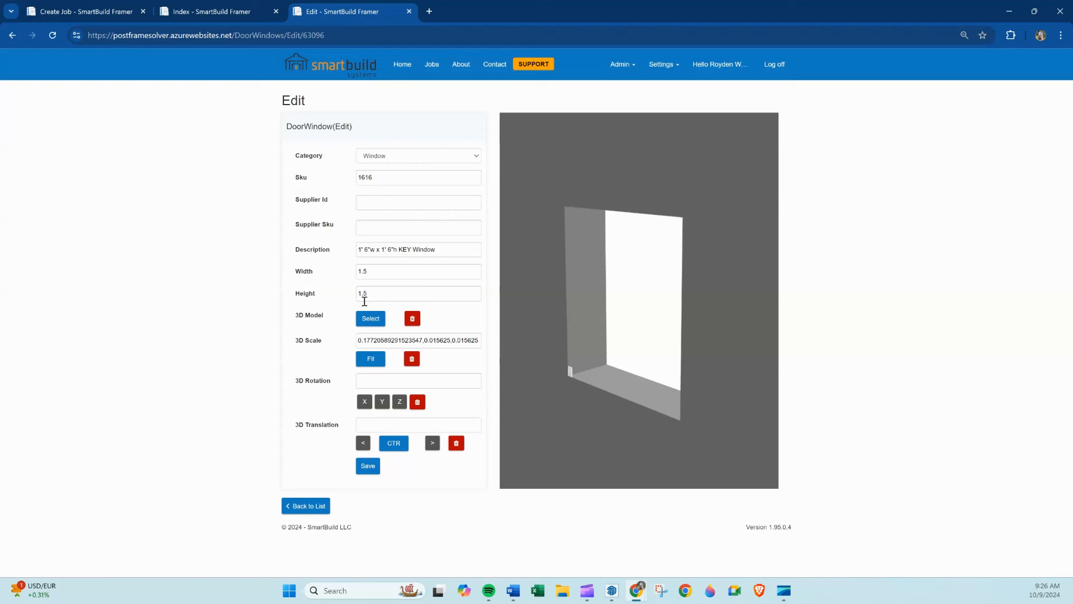
left_click_drag(567, 429, 491, 364)
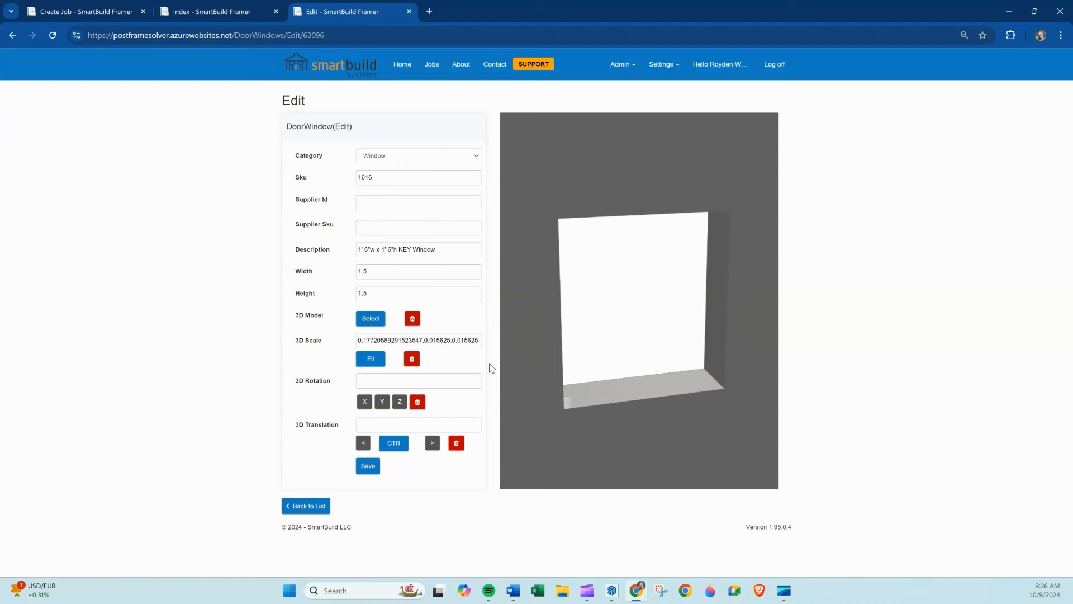
left_click(377, 322)
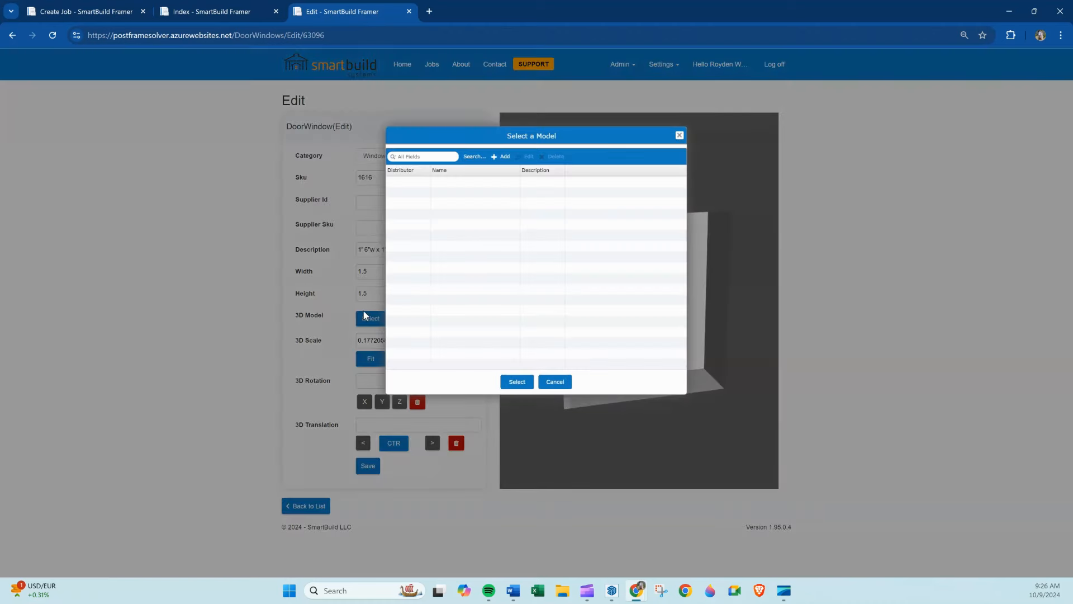
left_click(500, 157)
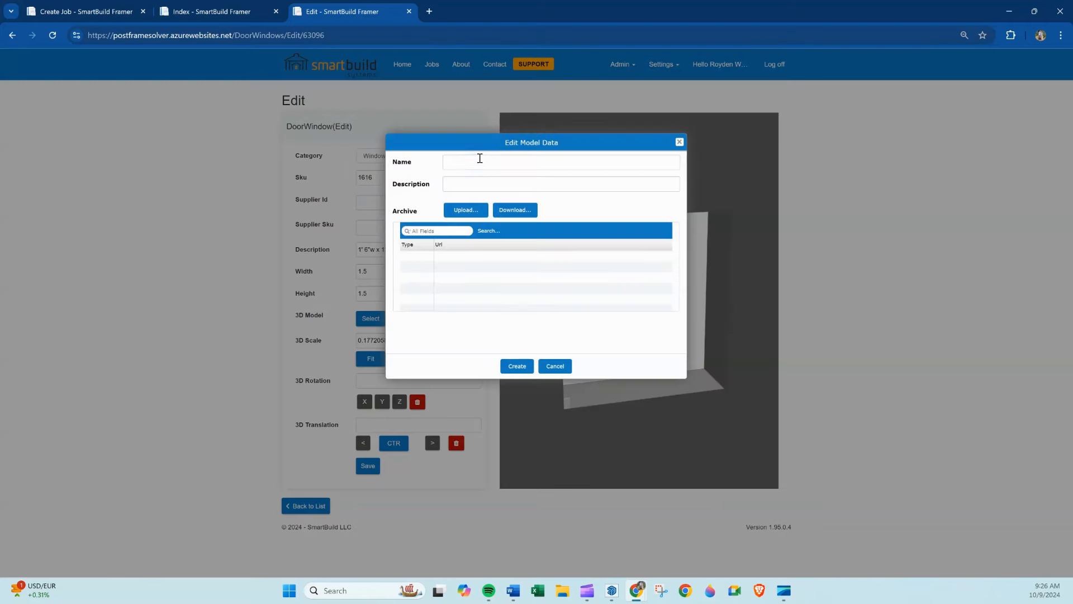
left_click(480, 160)
type("windo")
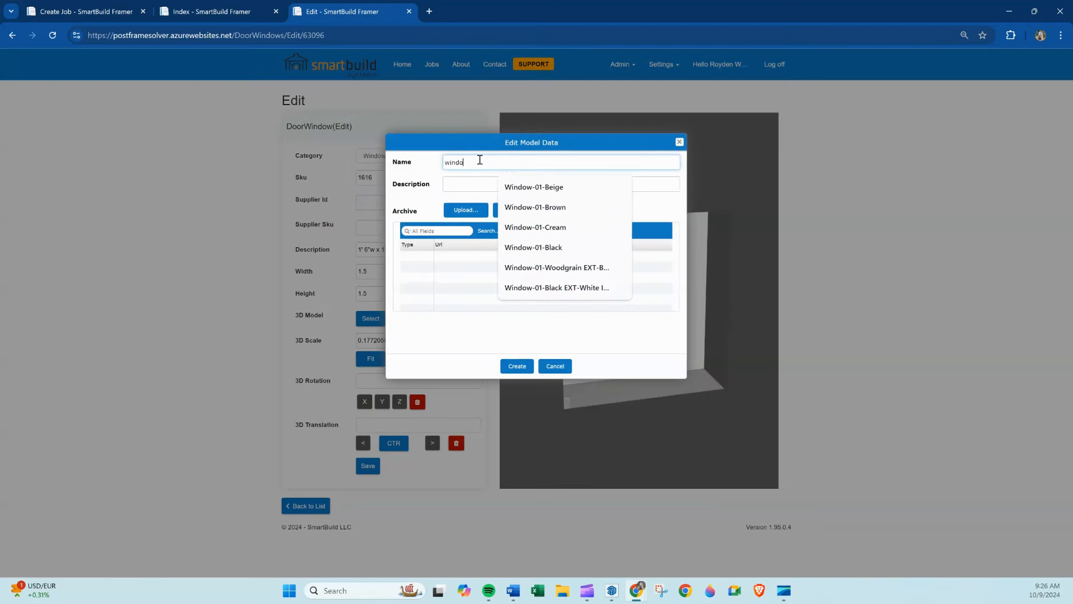
type("wcc")
left_click(463, 189)
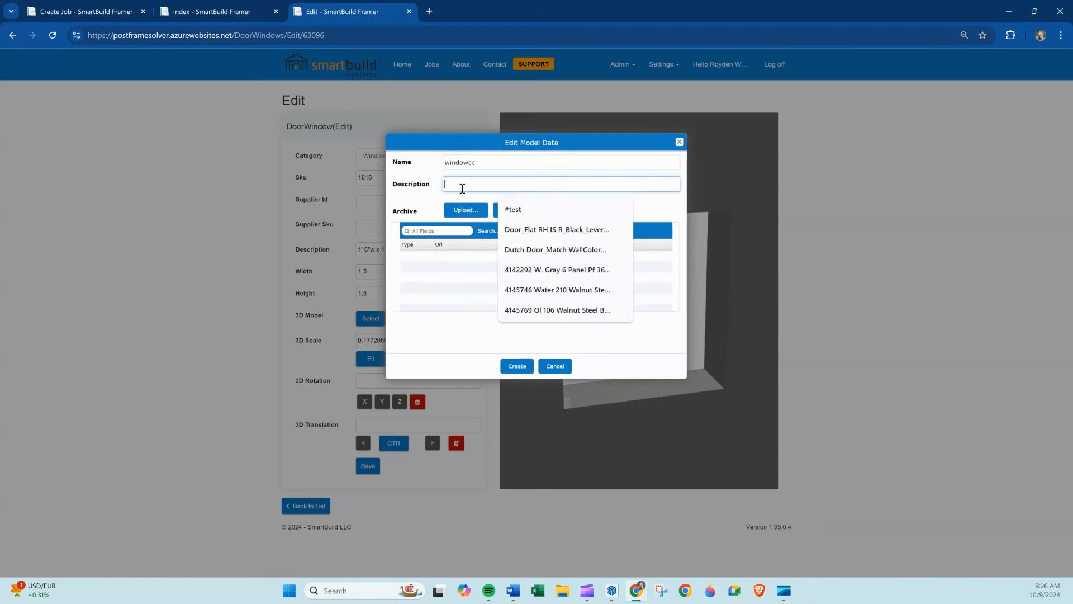
type("windowcc")
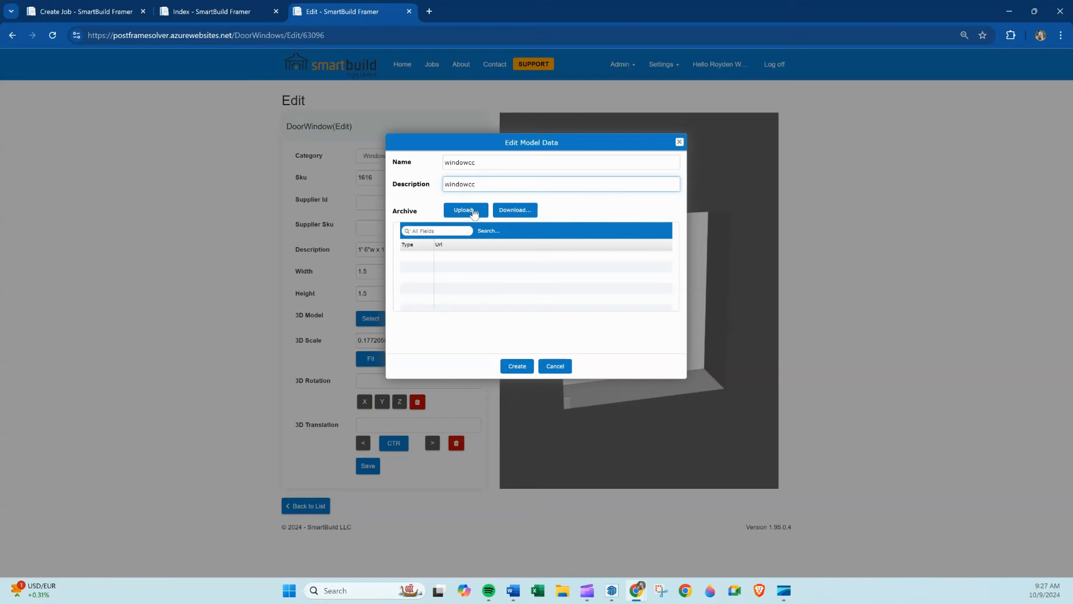
Step: Compress the two exported windowcc files in the Downloads folder into a zip archive named windowcc
left_click(563, 590)
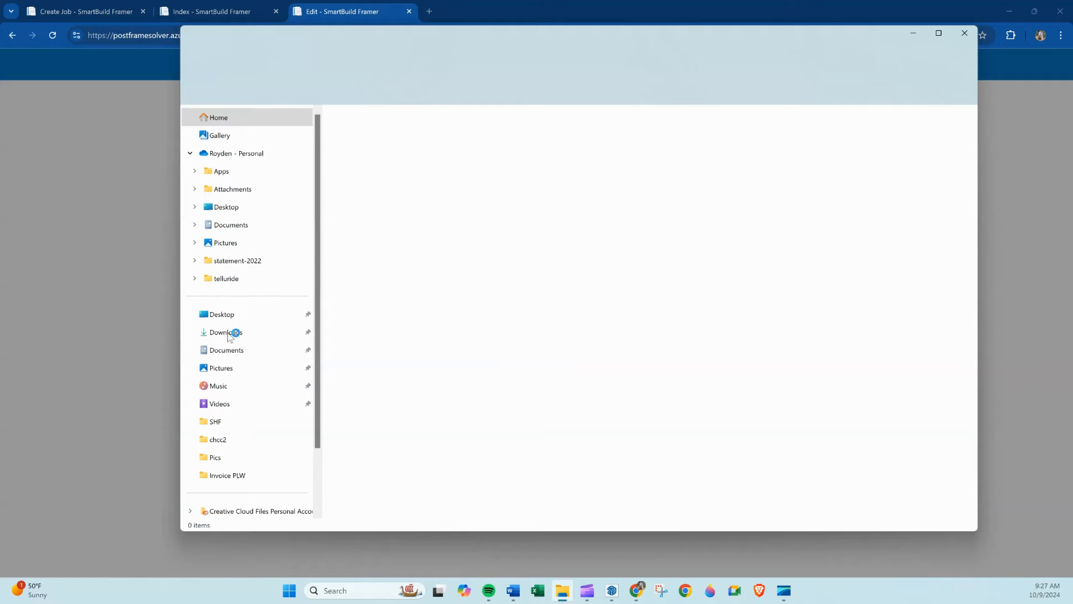
left_click(218, 333)
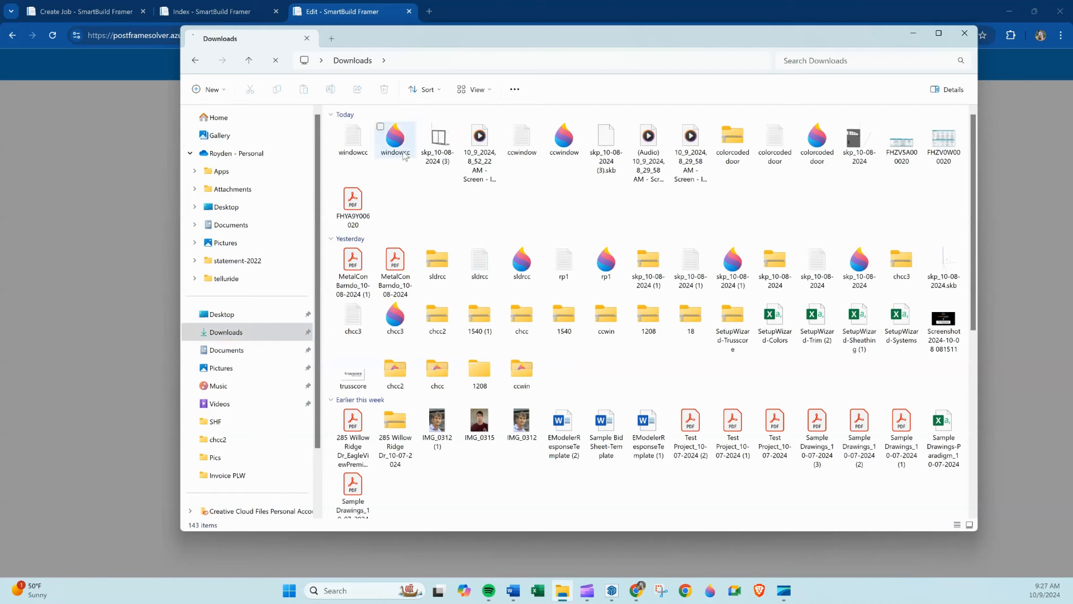
left_click(403, 150)
left_click(360, 147, "ctrl")
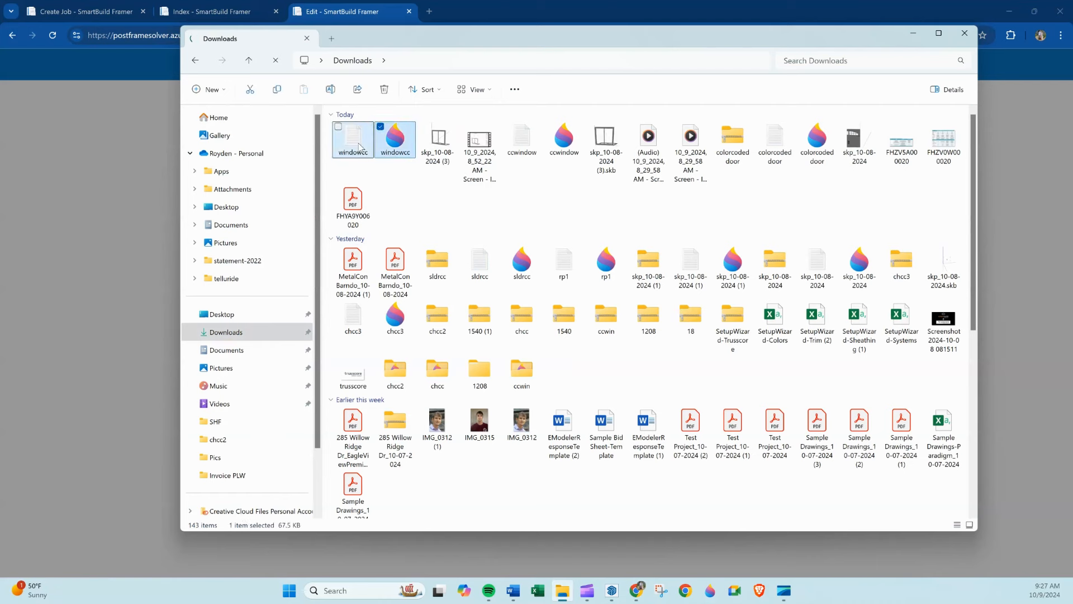
right_click(359, 146)
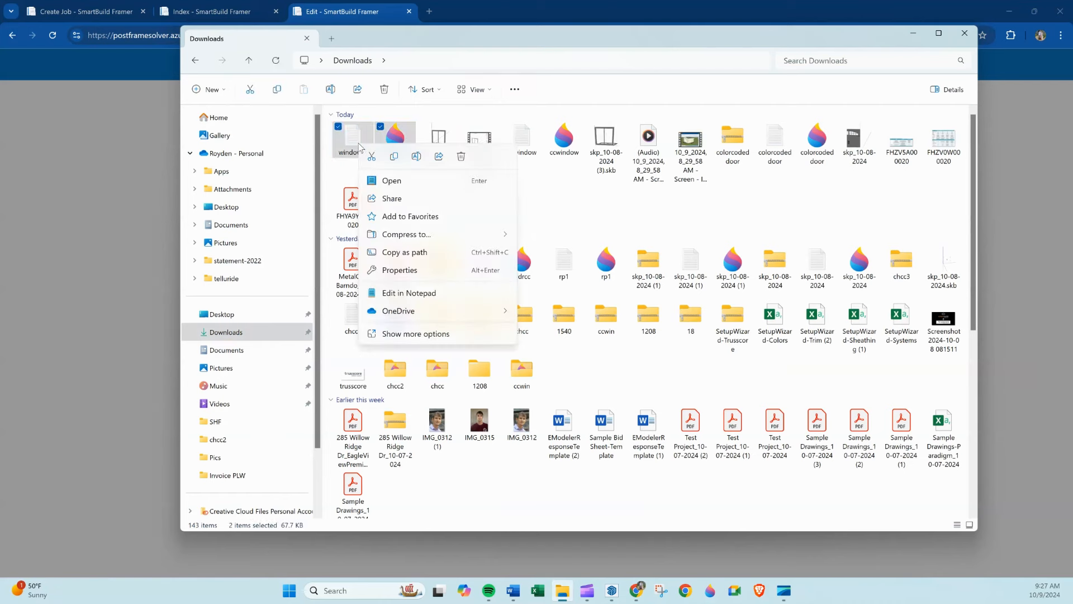
mouse_move(498, 234)
left_click(545, 239)
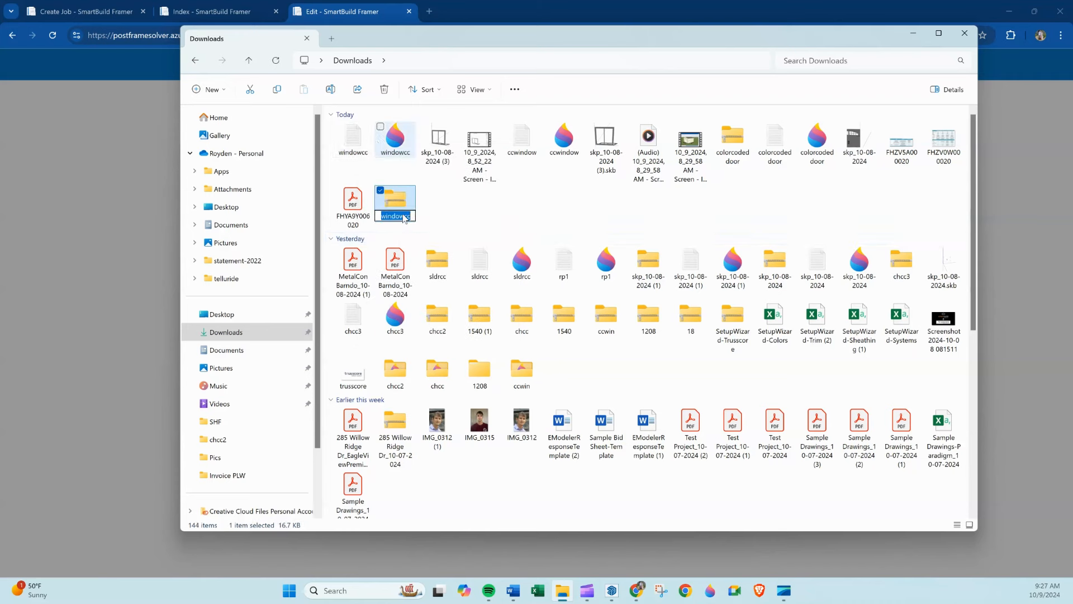
key("Return")
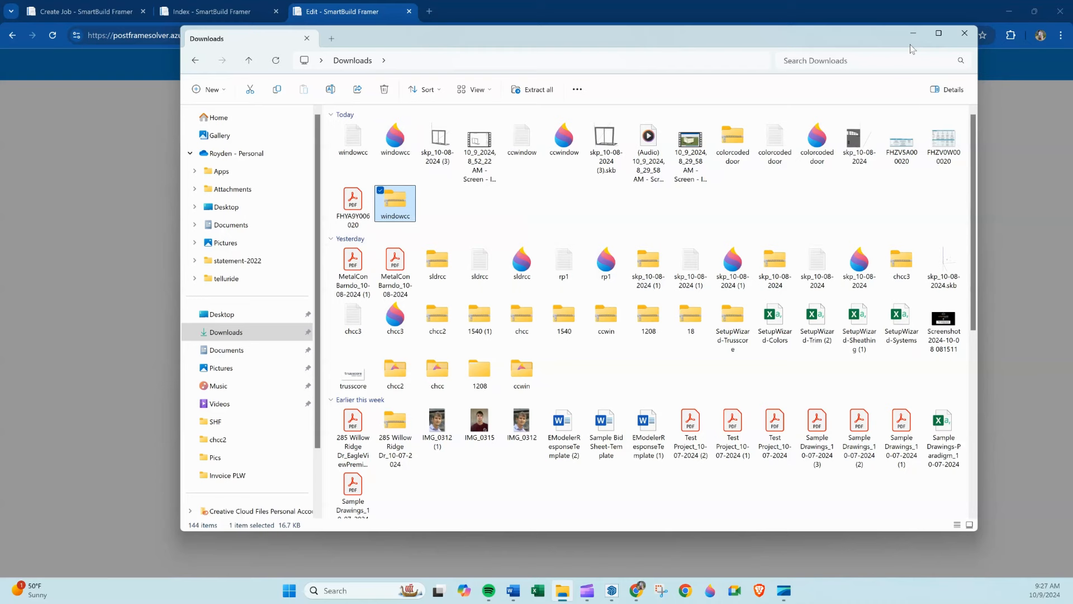
left_click(914, 29)
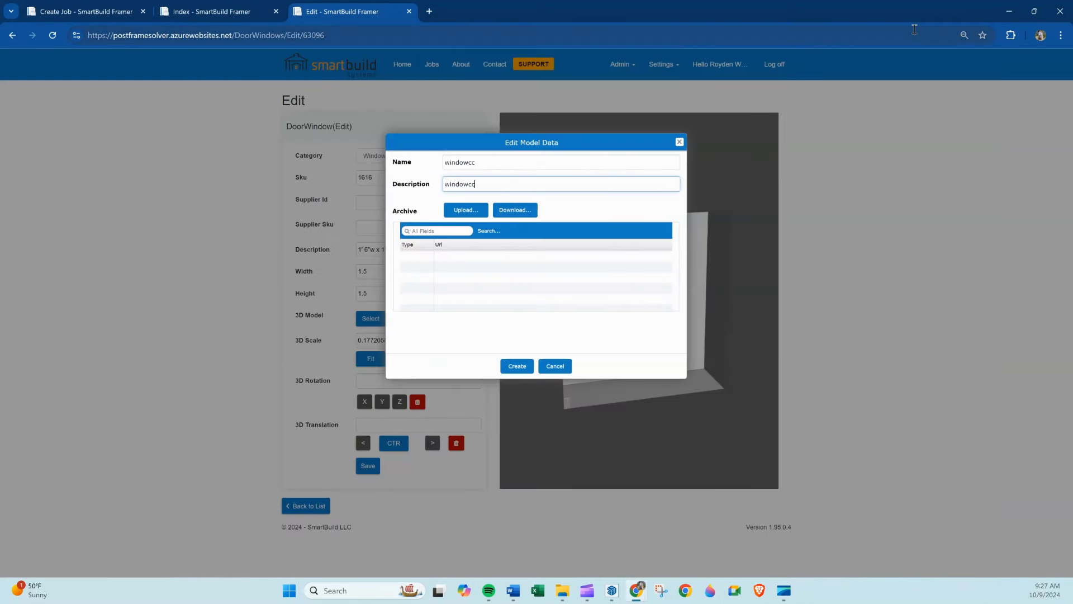
Step: Upload the windowcc zip archive to the new model entry and create the model
left_click(472, 212)
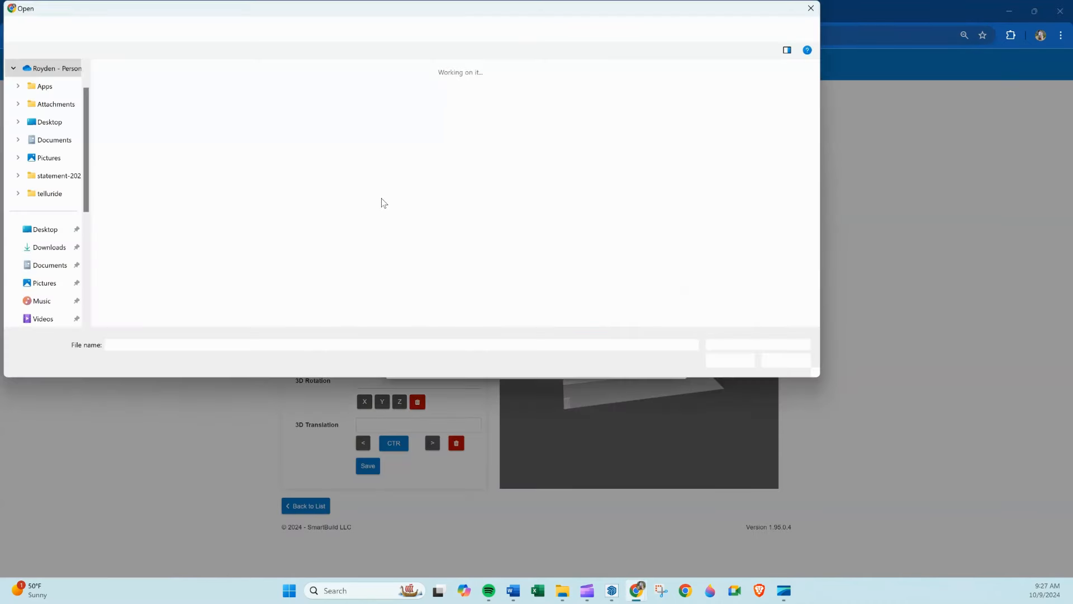
left_click(138, 89)
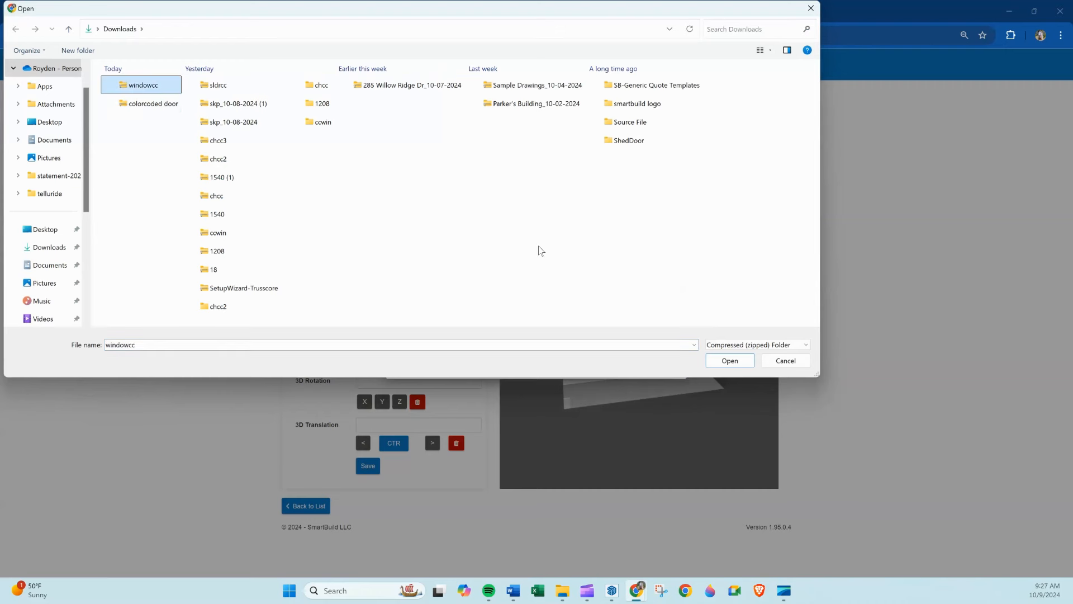
left_click(729, 360)
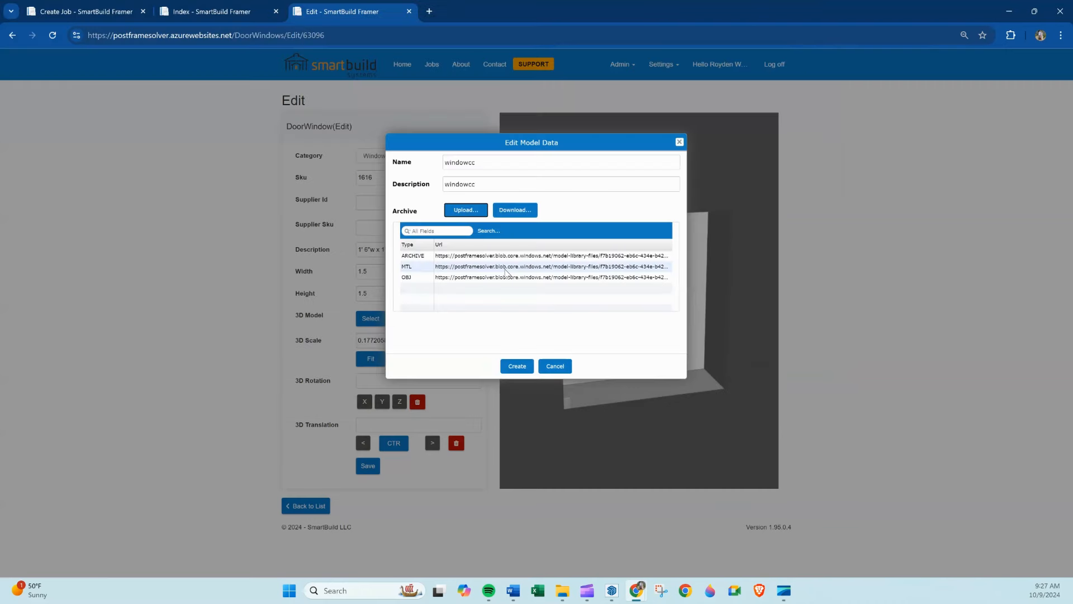
left_click(517, 366)
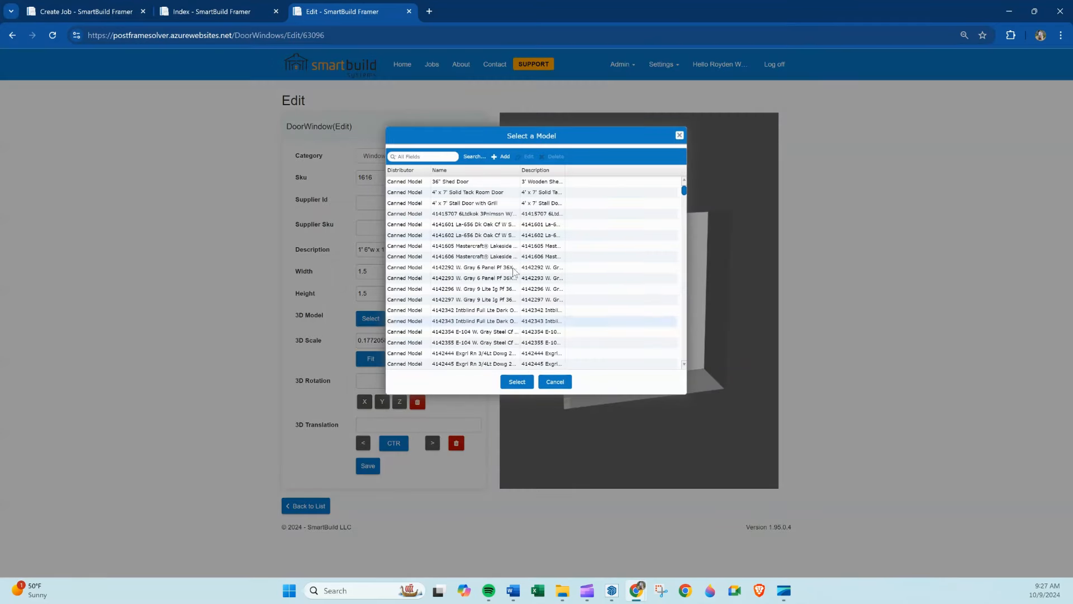
Step: Search the model library for "cc" and assign the Post Frame windowcc model to the 1616 window
left_click(431, 156)
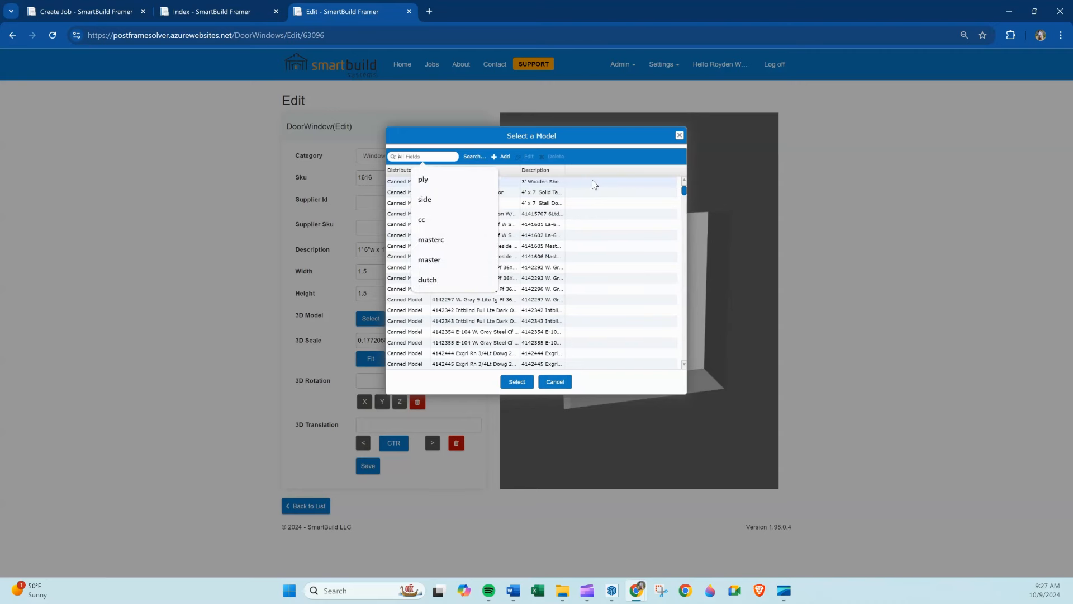
type("cc")
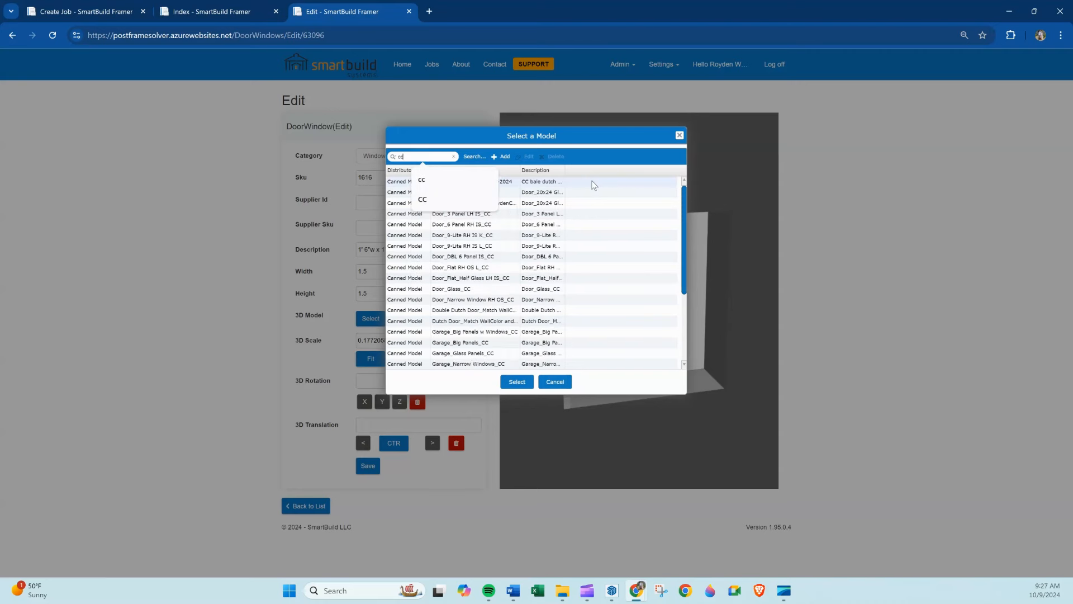
scroll(683, 246, "down", 3)
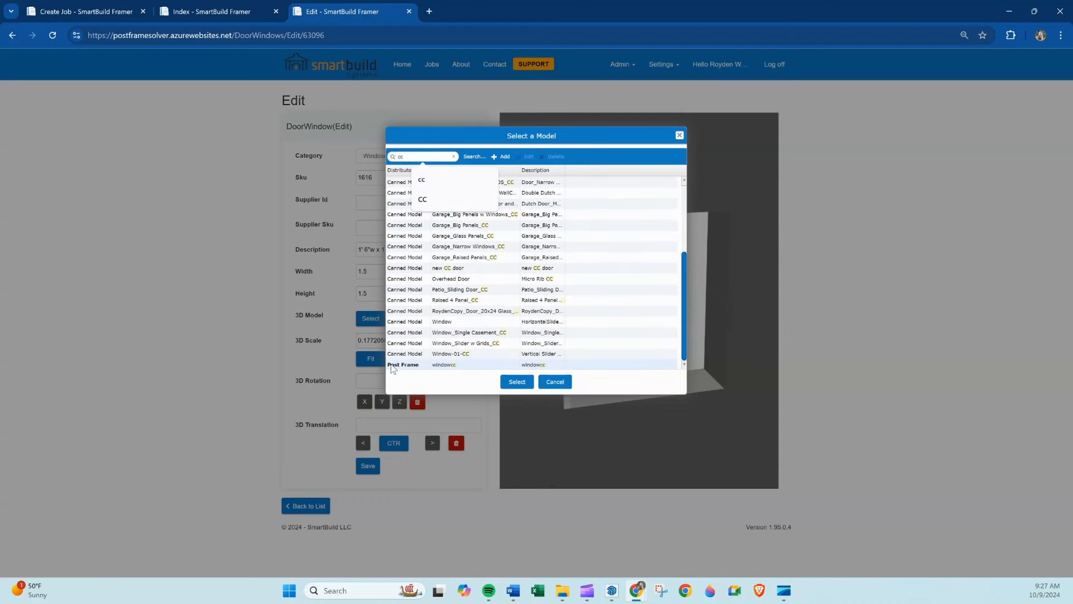
left_click(466, 366)
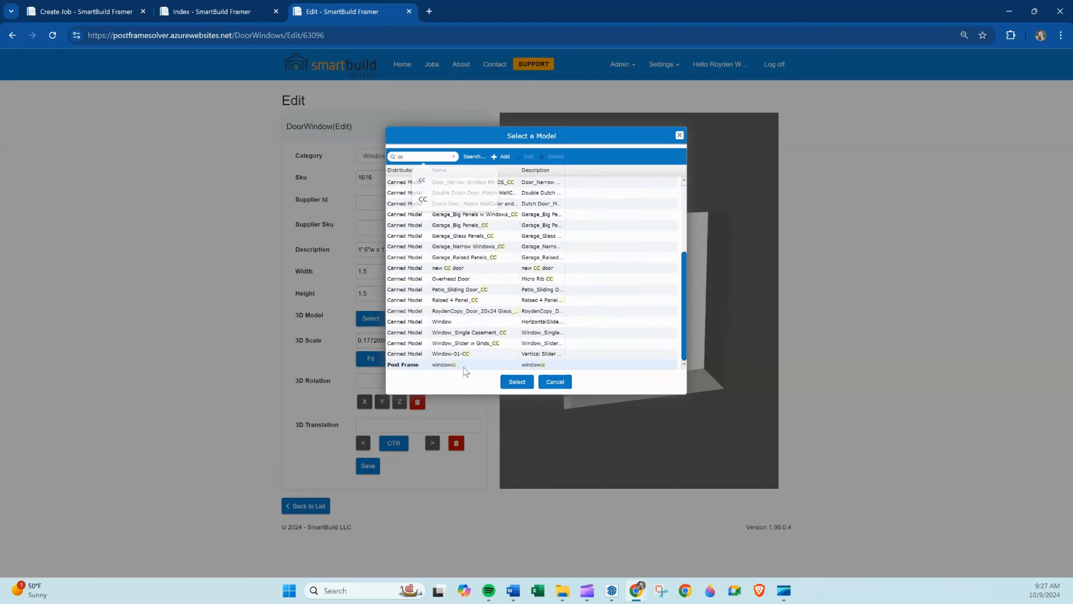
left_click(517, 382)
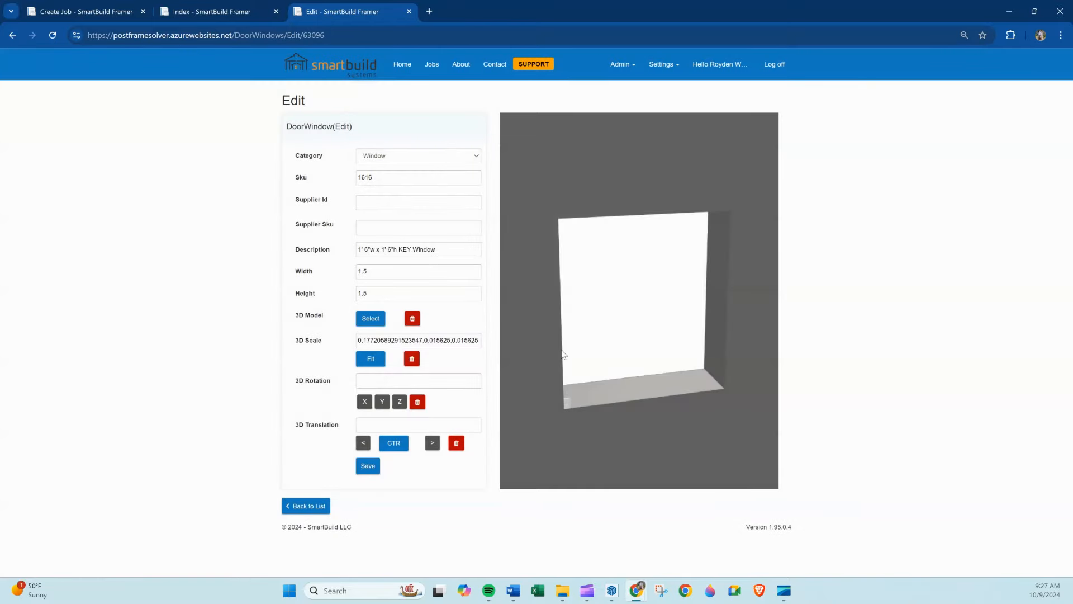
Step: Inspect the assigned 3D model in the preview and fit it to the 1616 window's opening
left_click_drag(623, 249, 680, 342)
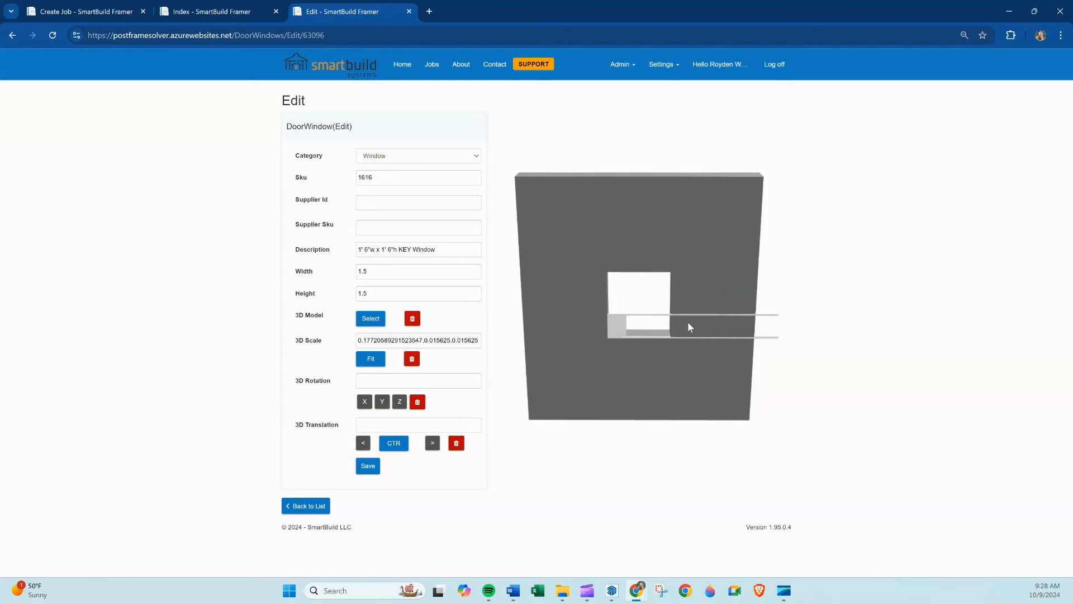
left_click(372, 361)
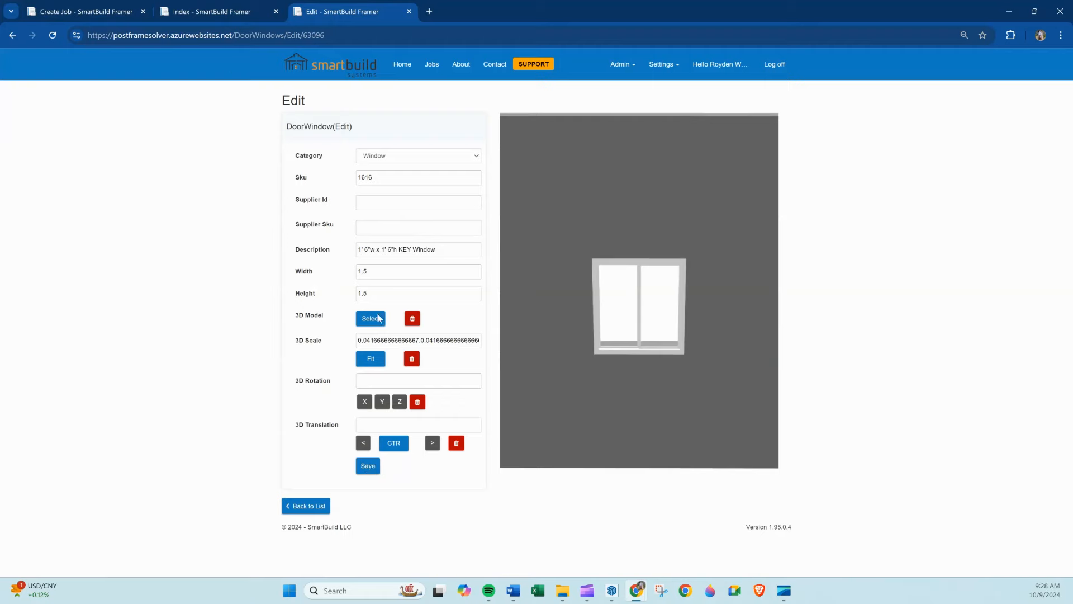
left_click(114, 12)
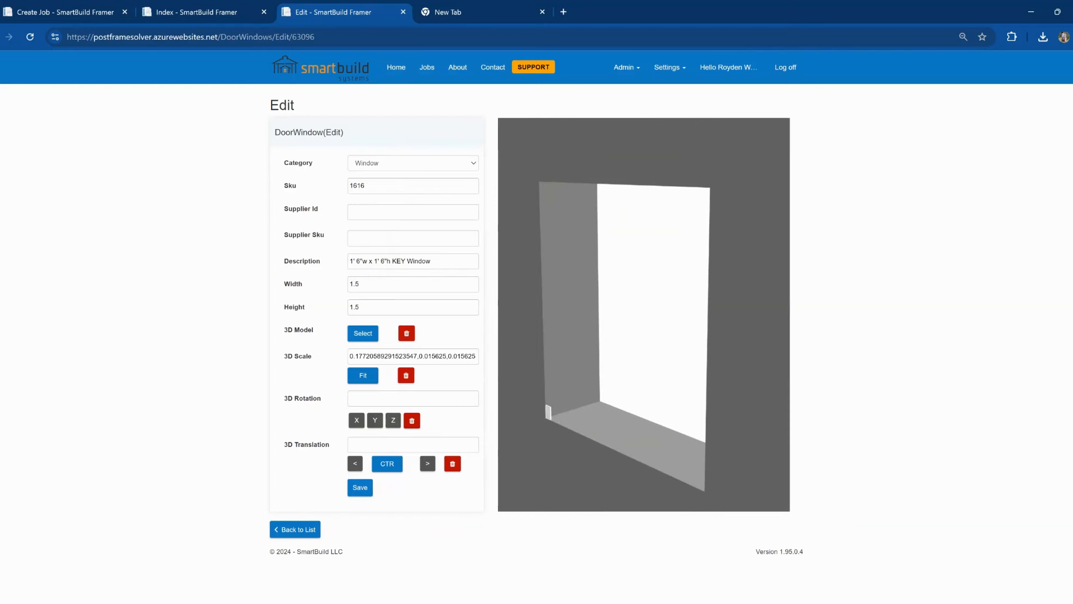
Step: Search the 3D model library for "cc", browse the color-changeable models, and close the library without assigning one
scroll(644, 314, "down", 4)
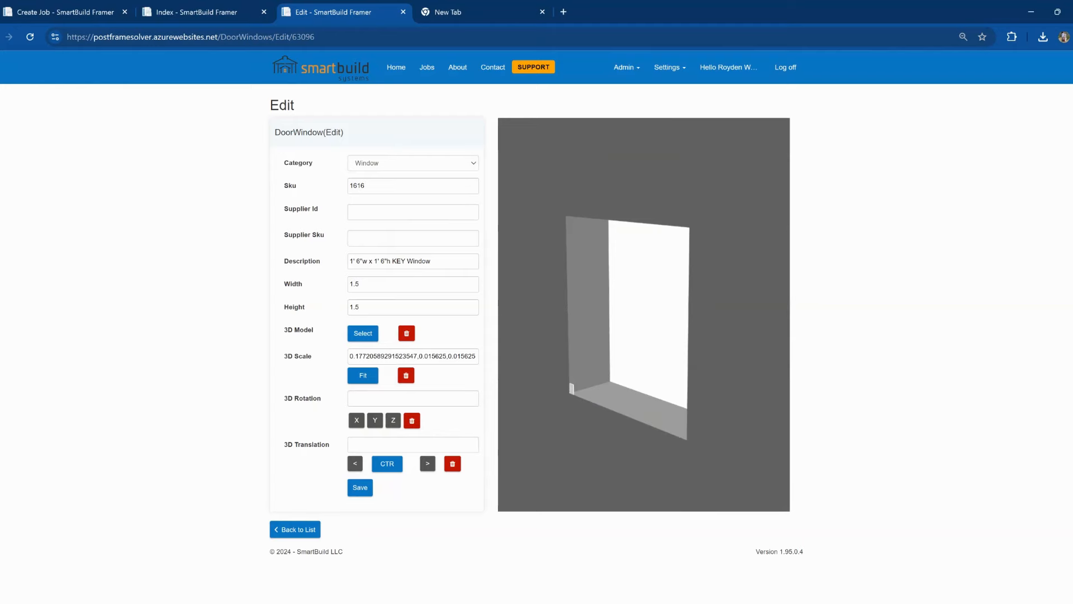
left_click(363, 334)
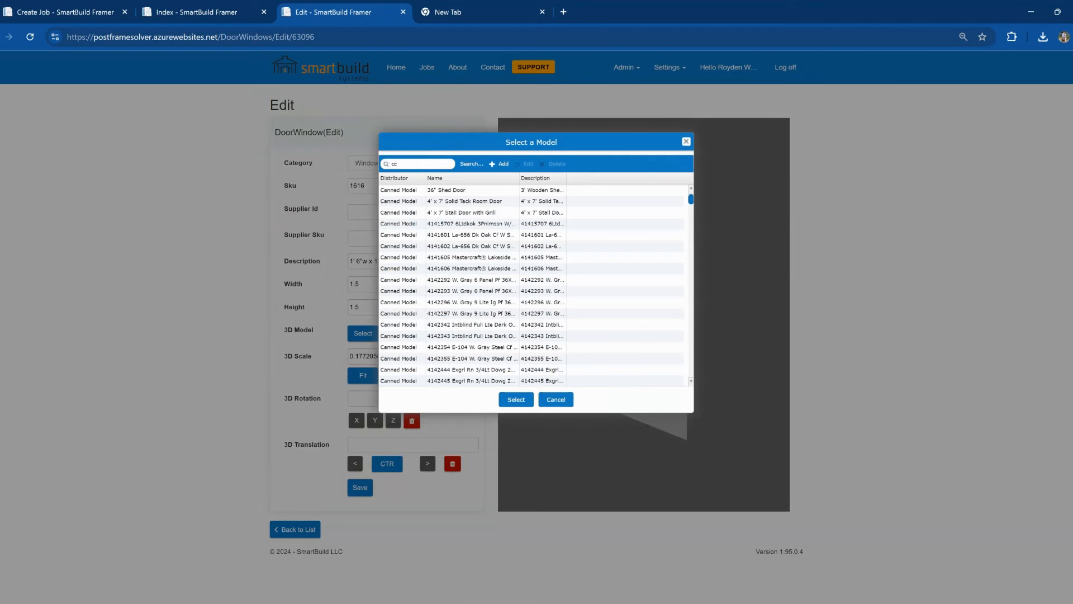
key("Return")
left_click(473, 257)
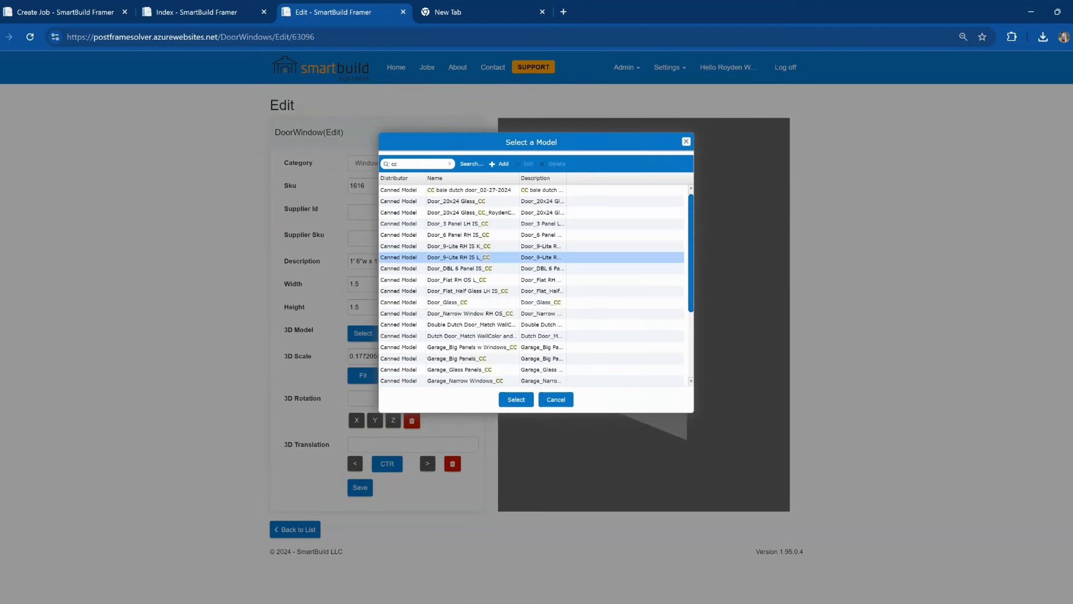
scroll(531, 285, "down", 3)
scroll(532, 285, "up", 3)
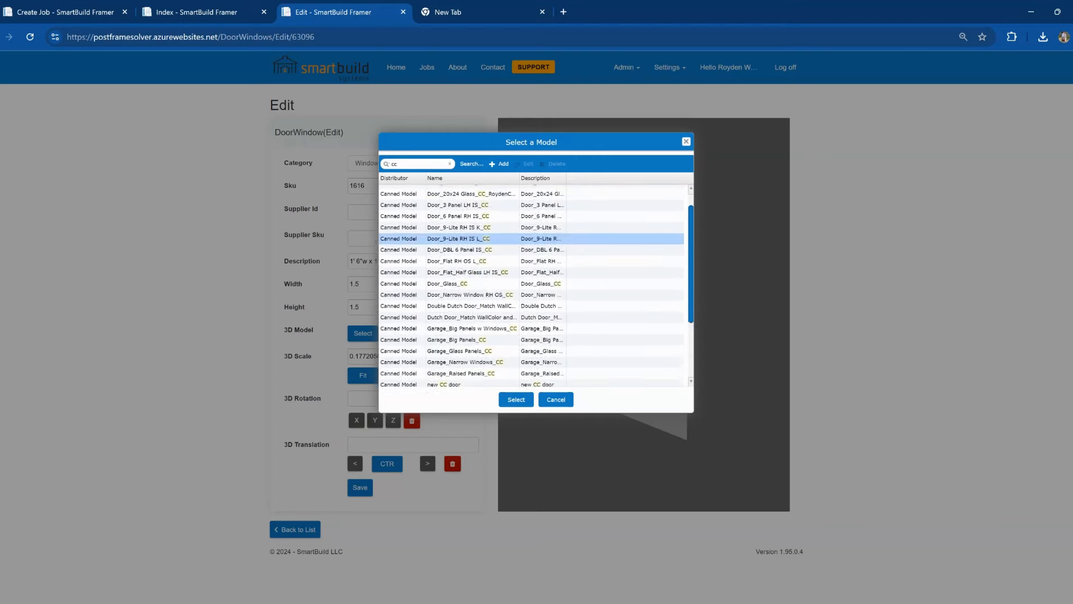
scroll(531, 285, "down", 3)
scroll(531, 285, "up", 3)
left_click(686, 142)
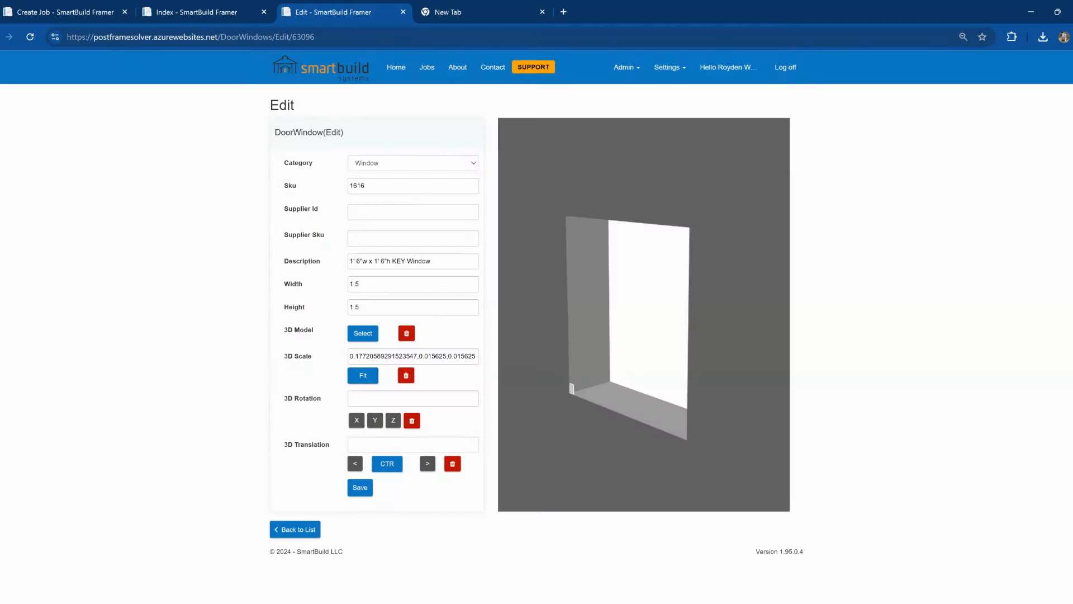
Step: Return to the untitled job and examine the doors and window on the 3D building up close
left_click(66, 12)
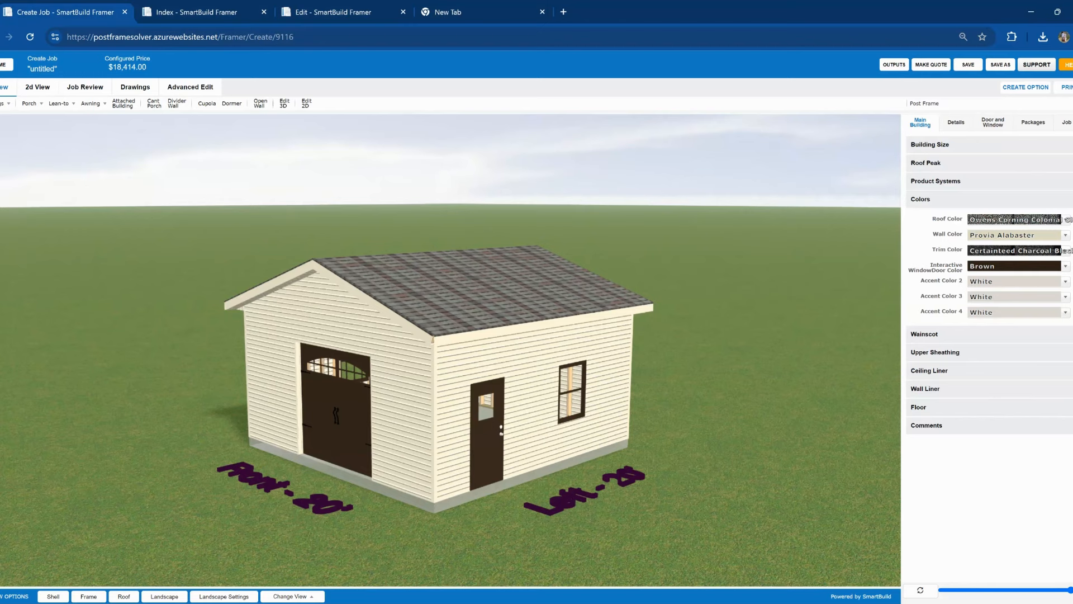
scroll(442, 346, "up", 3)
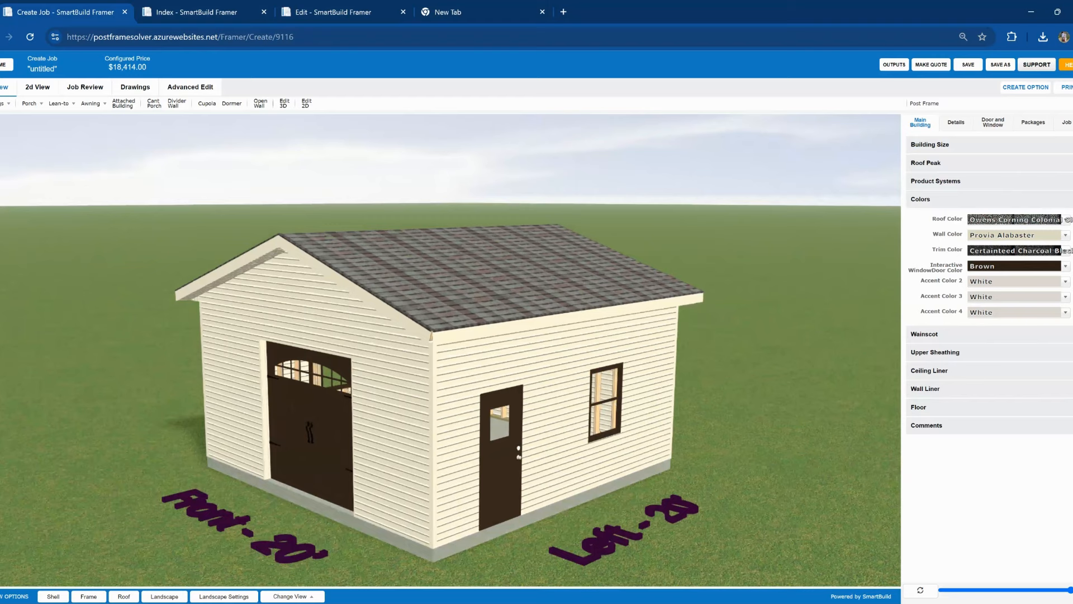